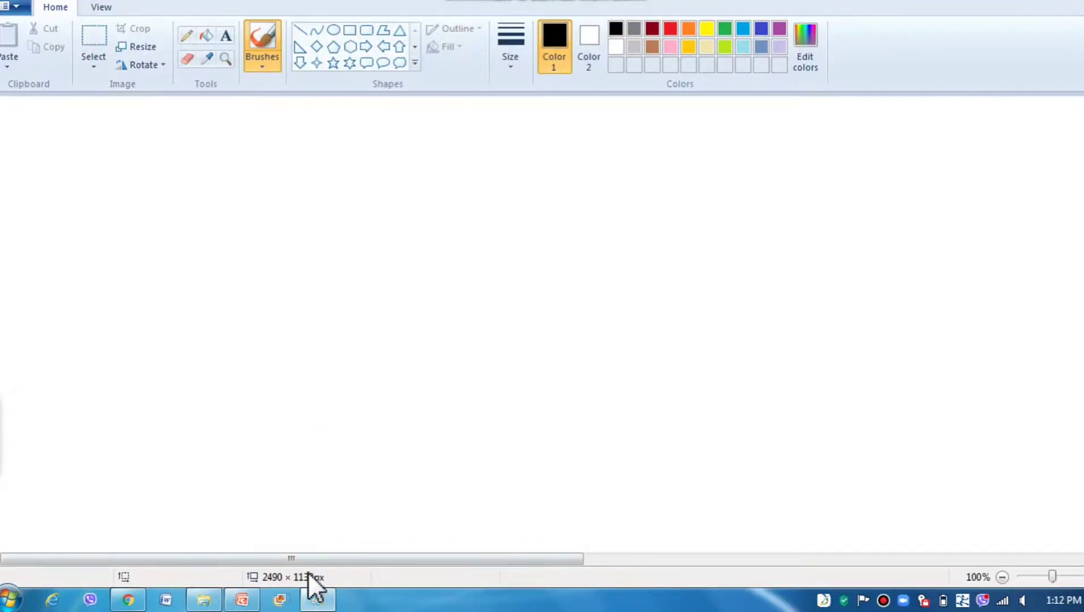
Undo the last canvas resize, and enlarge the canvas to about 1482 × 1136 px.
key("ctrl+z")
left_click(1002, 577)
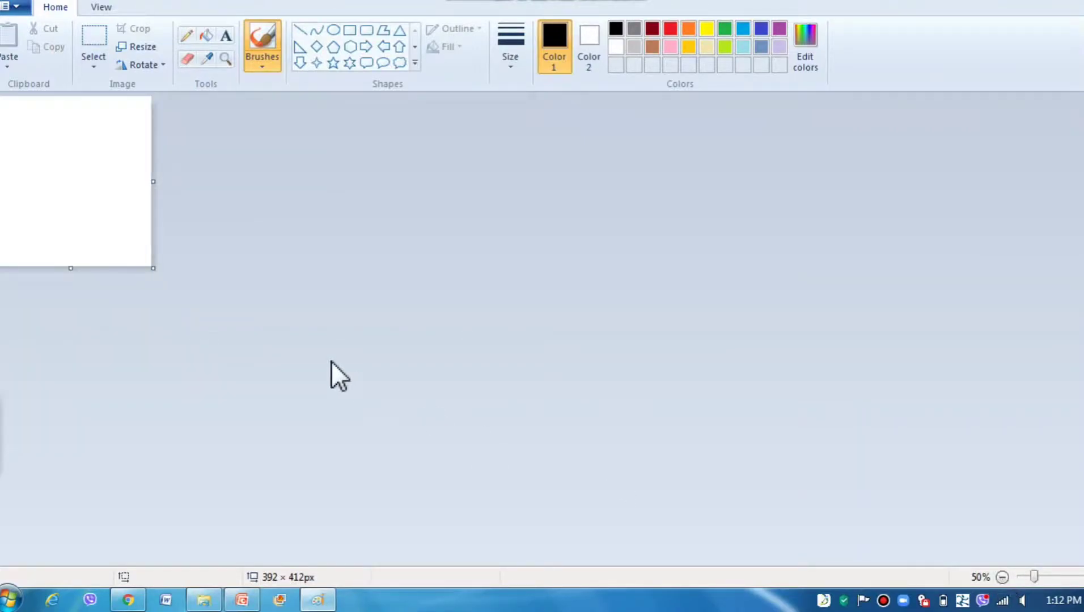
left_click_drag(152, 269, 603, 566)
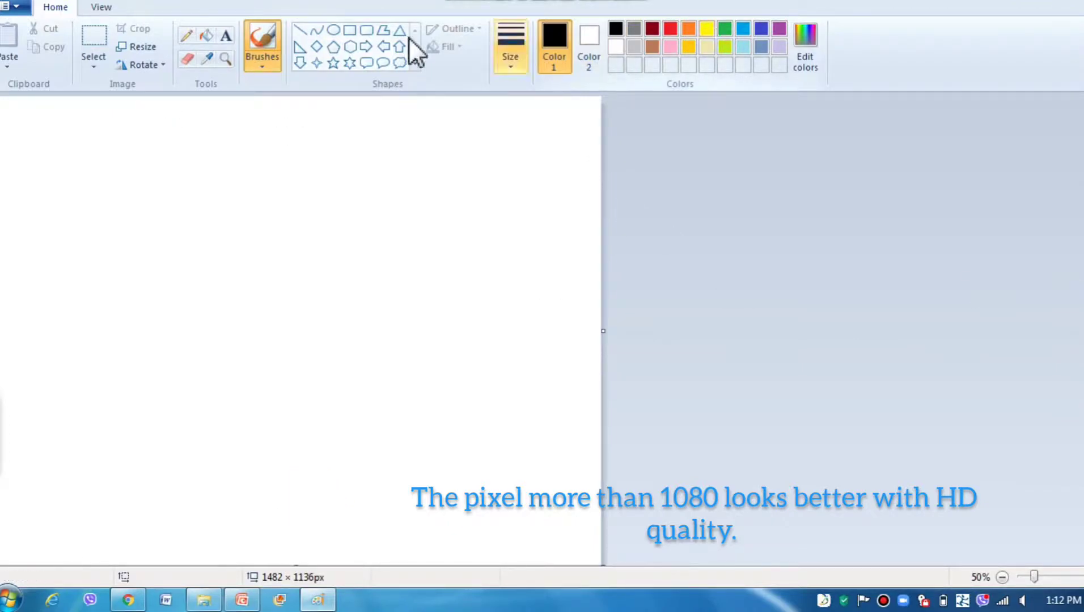
Draw a circle outline of about 493 × 483 px for the sun in the canvas's upper middle and fine-tune its size and position.
left_click(333, 31)
left_click_drag(177, 166, 380, 365)
left_click_drag(331, 321, 291, 305)
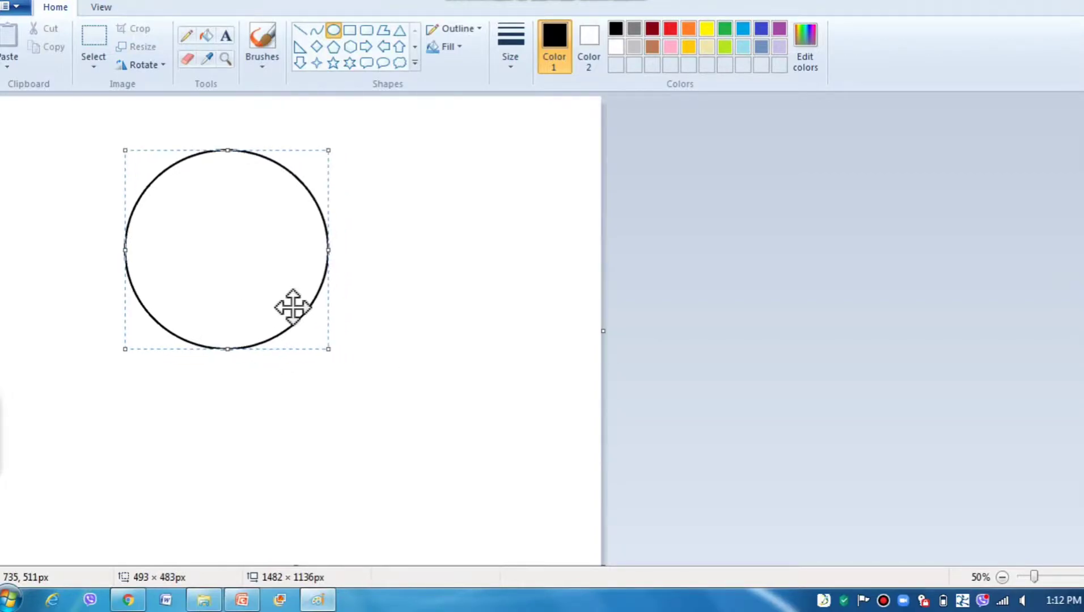
left_click_drag(326, 347, 327, 351)
mouse_move(288, 314)
left_mouse_down()
mouse_move(276, 311)
mouse_move(286, 300)
mouse_move(295, 318)
left_mouse_up()
Draw a pyramid from three straight black lines meeting at one apex, its longest side crossing the circle's lower part.
left_click(301, 30)
mouse_move(354, 229)
left_mouse_down()
mouse_move(133, 417)
mouse_move(154, 406)
left_mouse_up()
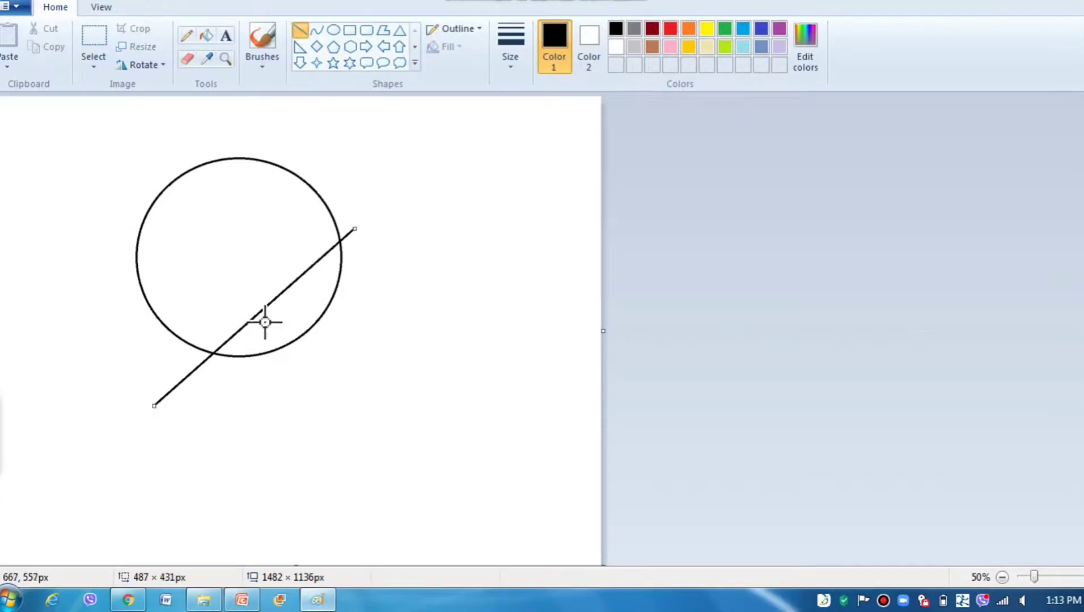
left_click_drag(261, 309, 283, 306)
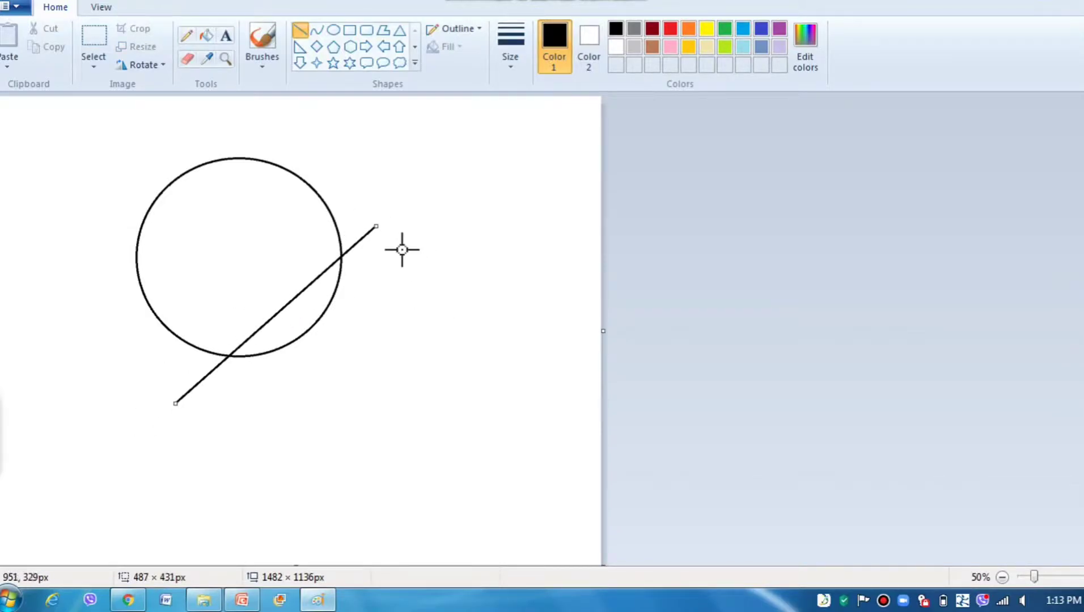
left_click_drag(522, 391, 375, 227)
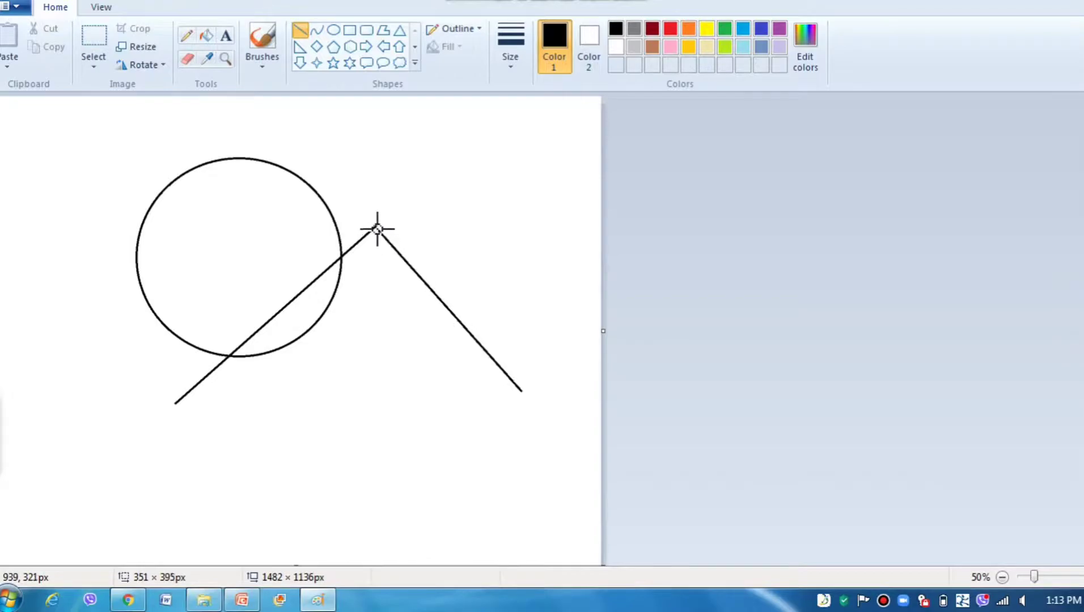
left_click_drag(468, 423, 374, 228)
left_click(498, 371)
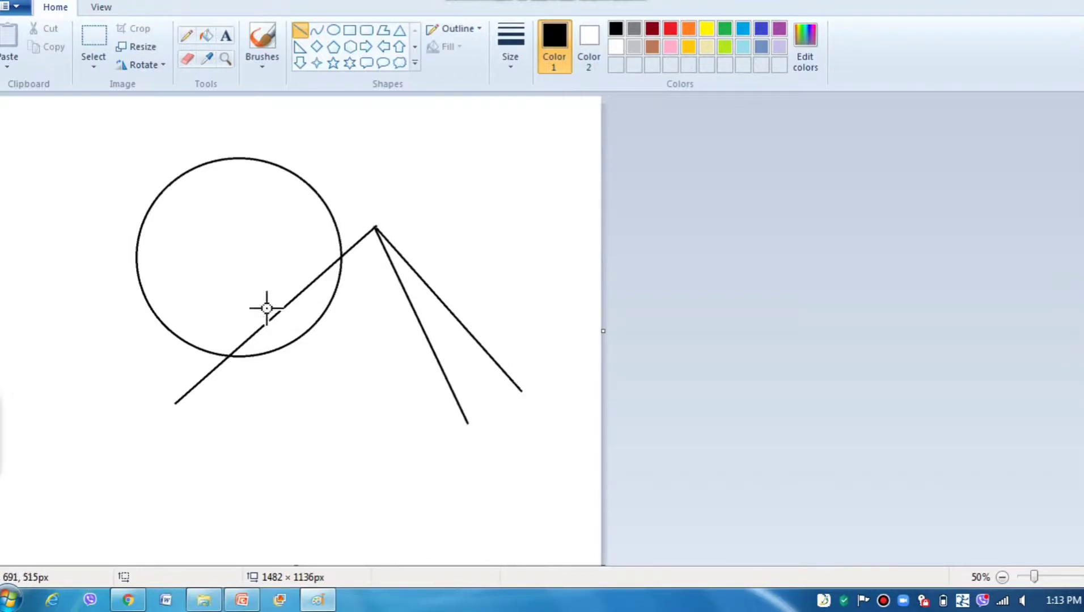
Draw a gently sagging curve across the full canvas width along the pyramid's base as the ground line.
left_click(317, 30)
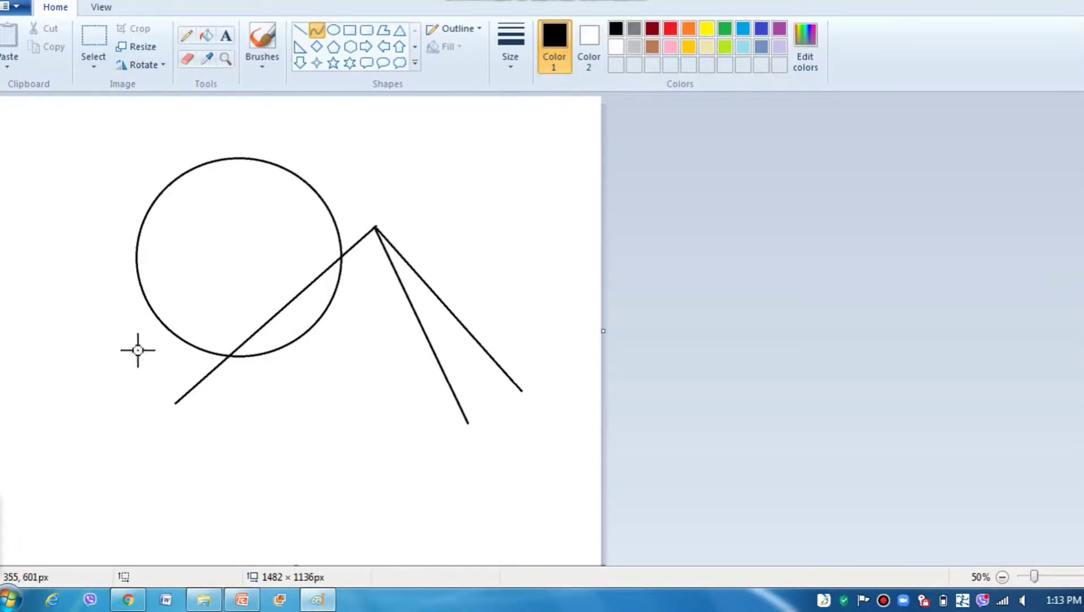
left_click_drag(1, 377, 605, 383)
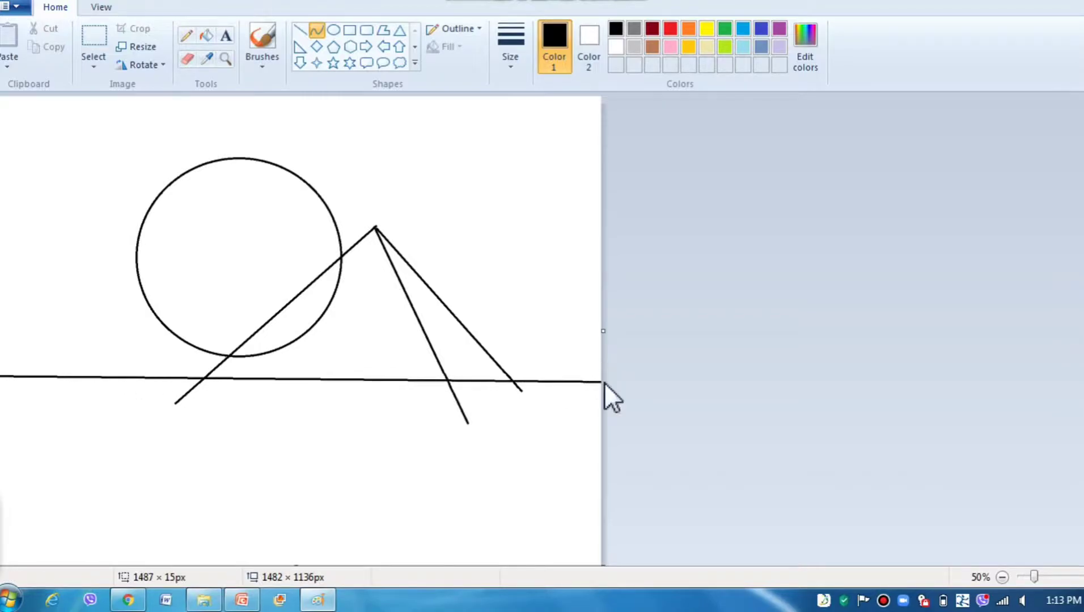
left_click_drag(297, 382, 499, 334)
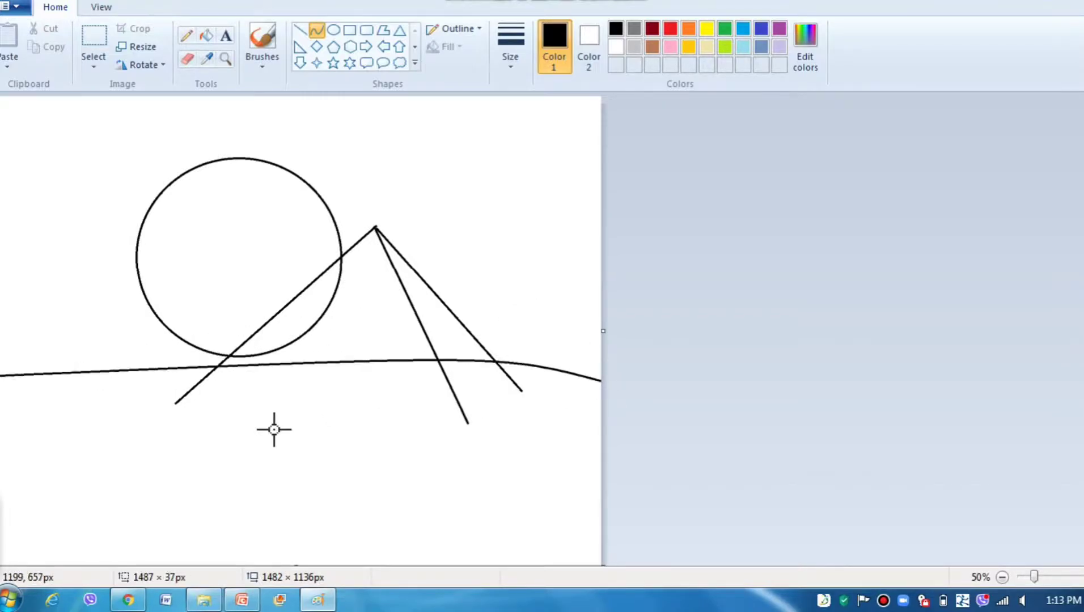
left_click_drag(274, 429, 242, 420)
left_click_drag(407, 463, 432, 430)
mouse_move(298, 448)
left_mouse_down()
mouse_move(297, 400)
mouse_move(306, 435)
left_mouse_up()
left_click(517, 422)
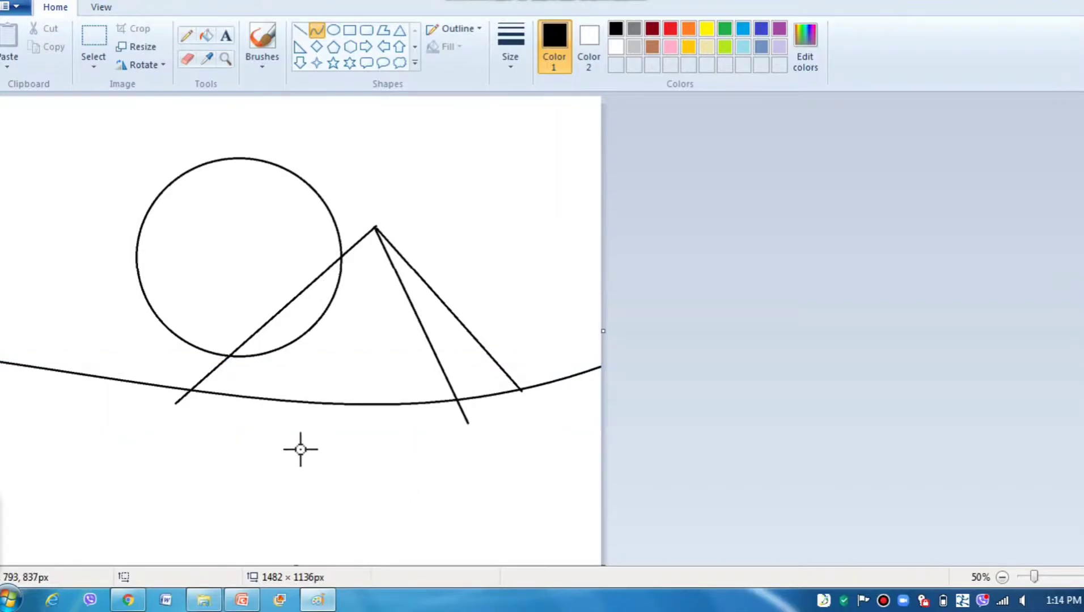
Erase a small gap in the ground line just beside the pyramid's left base corner.
scroll(301, 450, "up", 1)
scroll(402, 419, "down", 5)
left_click(188, 61)
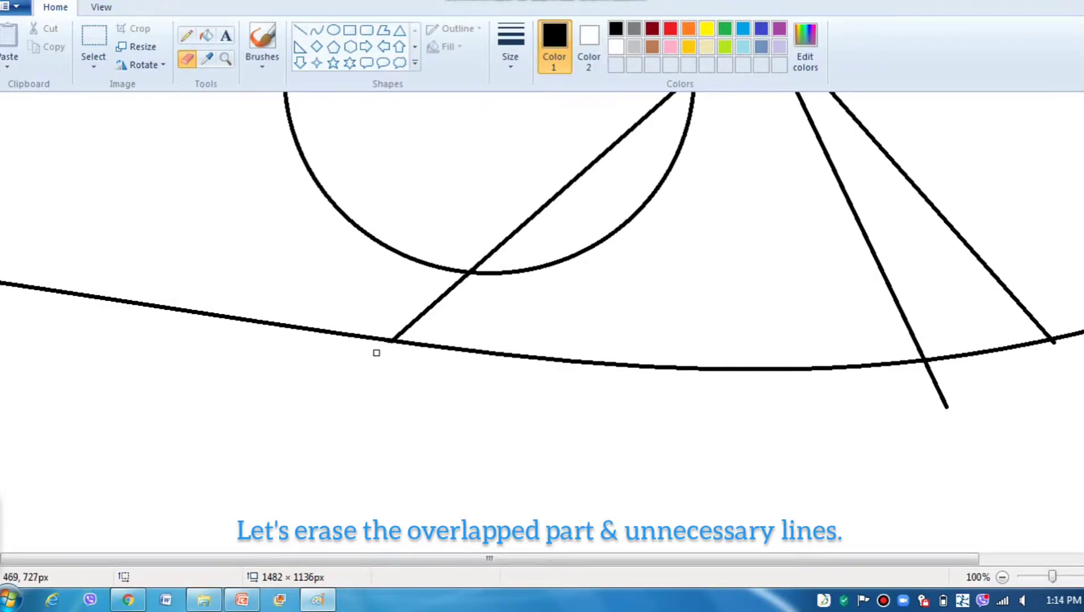
left_click_drag(371, 338, 375, 339)
Sketch an orange arrow pointing up through the gap in the ground line and handwrite "colour" at its tail with a thicker pencil.
left_click(689, 27)
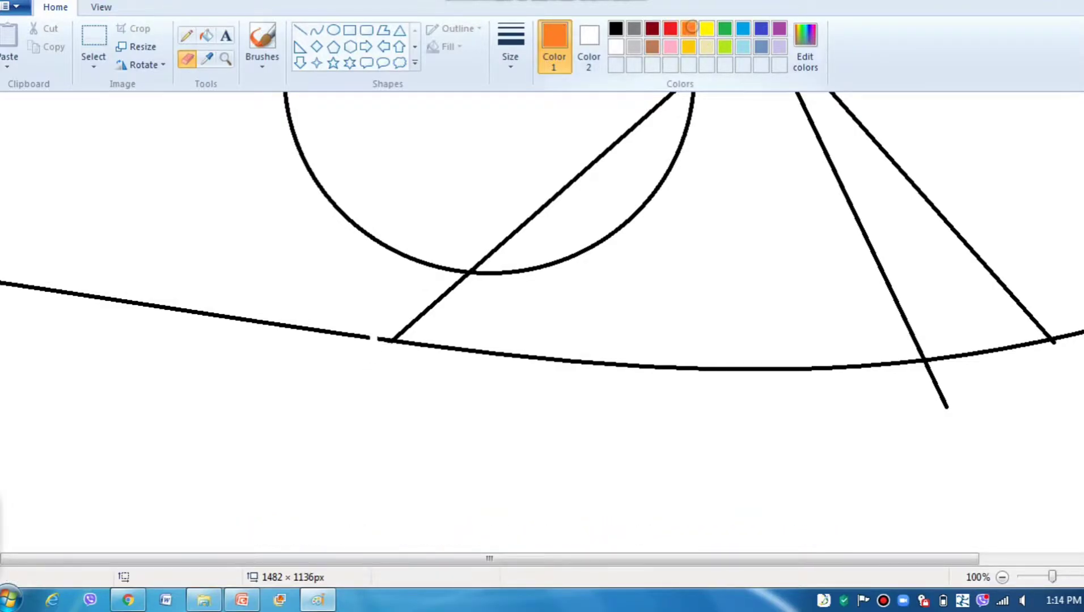
left_click(187, 36)
left_click(510, 56)
left_click(519, 180)
mouse_move(383, 413)
left_mouse_down()
mouse_move(364, 305)
mouse_move(346, 320)
left_mouse_up()
left_click_drag(374, 294, 394, 314)
left_click_drag(425, 415, 422, 441)
left_click_drag(439, 423, 437, 424)
left_click_drag(460, 407, 464, 437)
mouse_move(469, 421)
left_mouse_down()
mouse_move(470, 433)
mouse_move(549, 429)
left_mouse_up()
key("ctrl+alt")
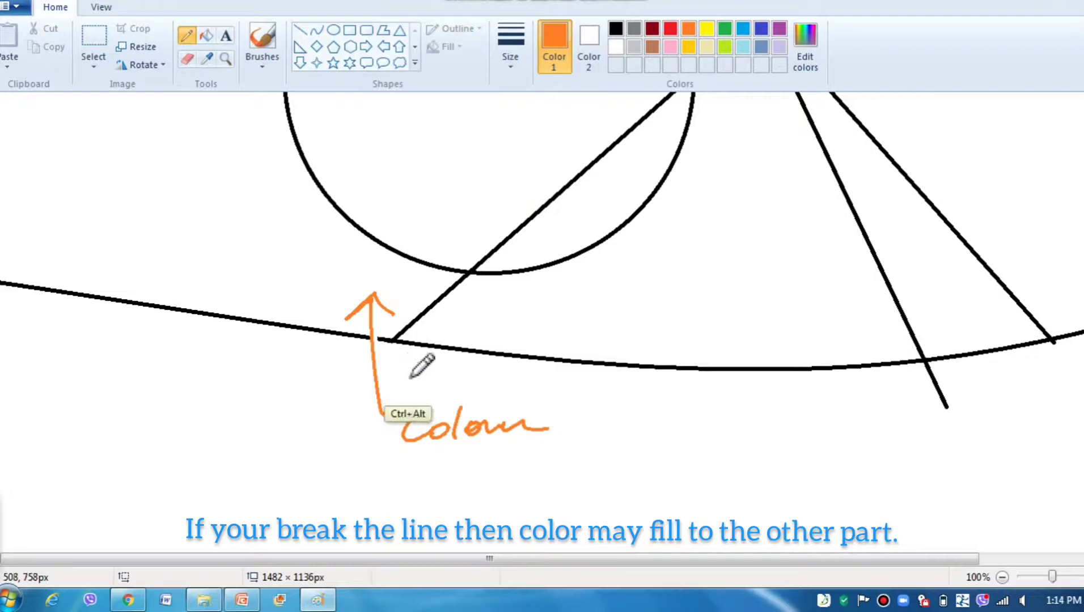
Undo the orange arrow, the handwritten word and the gap erased in the ground line.
key("ctrl+z")
key("ctrl+z")
key("ctrl+z")
key("ctrl+z")
key("ctrl+z")
key("ctrl+z")
key("ctrl+z")
key("ctrl+z")
key("ctrl+z")
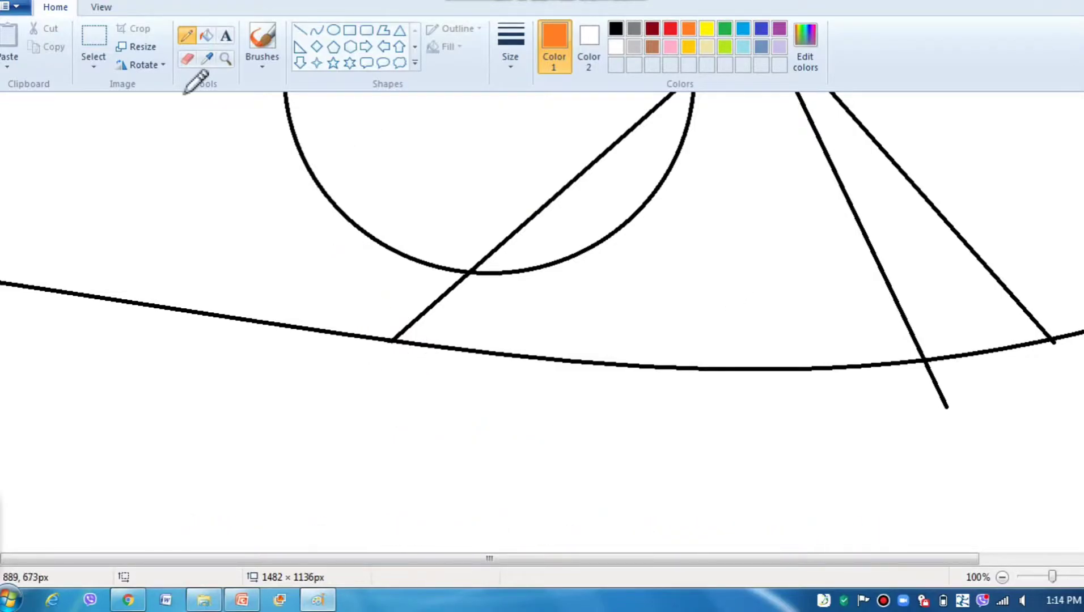
Erase the pyramid line ends below the ground line and the part of the circle that lies inside the pyramid.
left_click(187, 59)
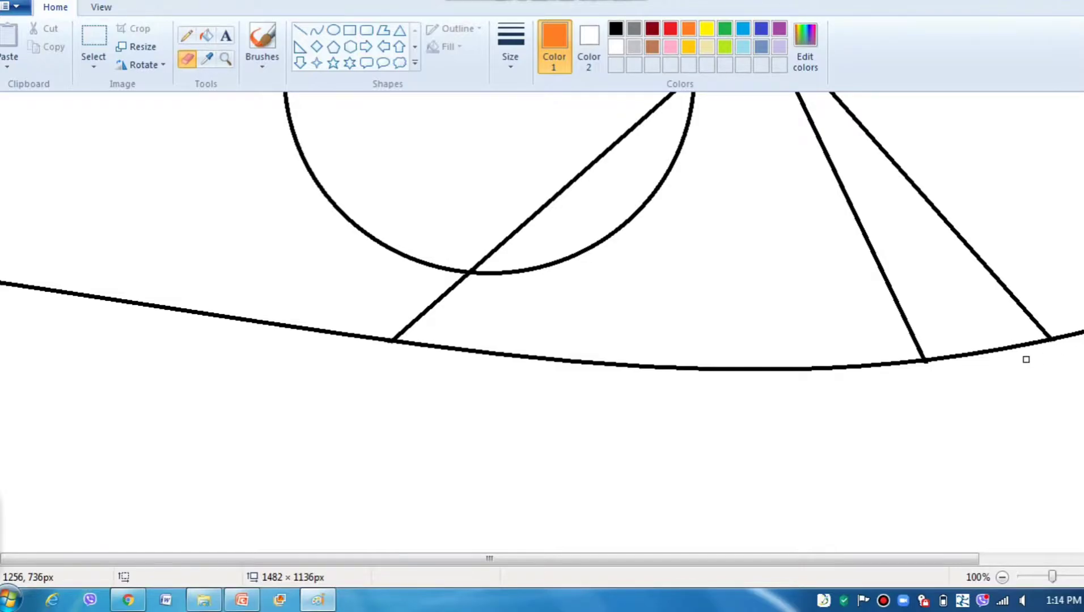
scroll(1026, 359, "up", 2)
scroll(1026, 360, "down", 1)
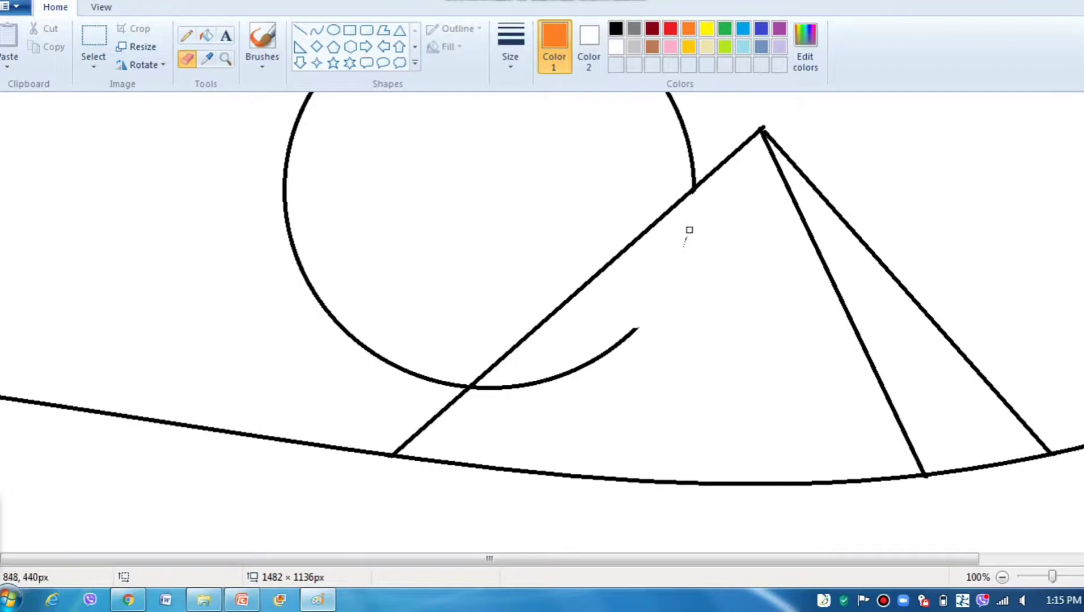
left_click_drag(628, 334, 533, 385)
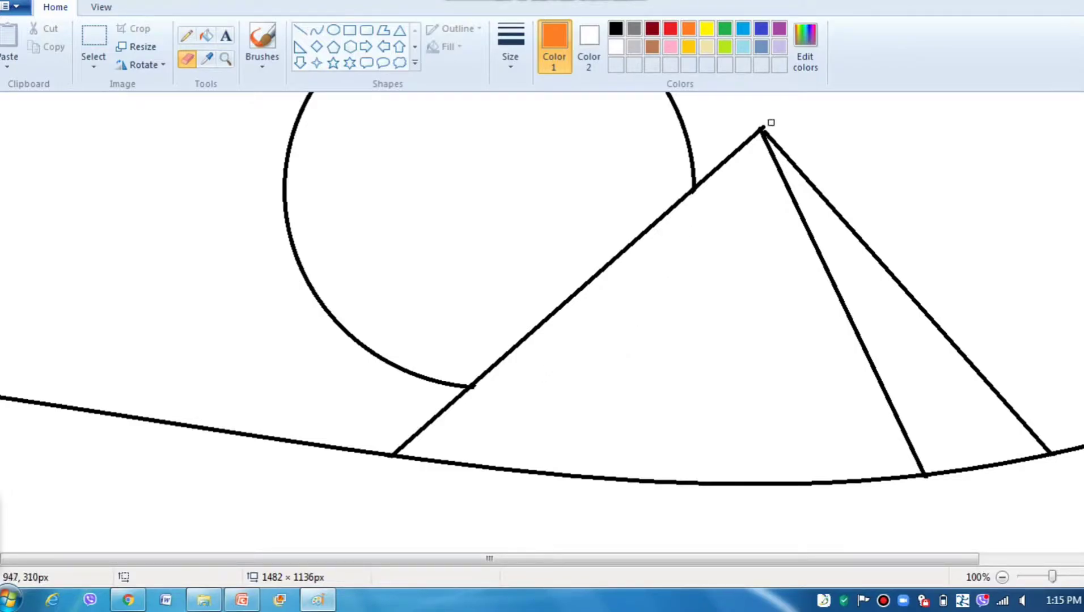
scroll(542, 344, "down", 2, "ctrl")
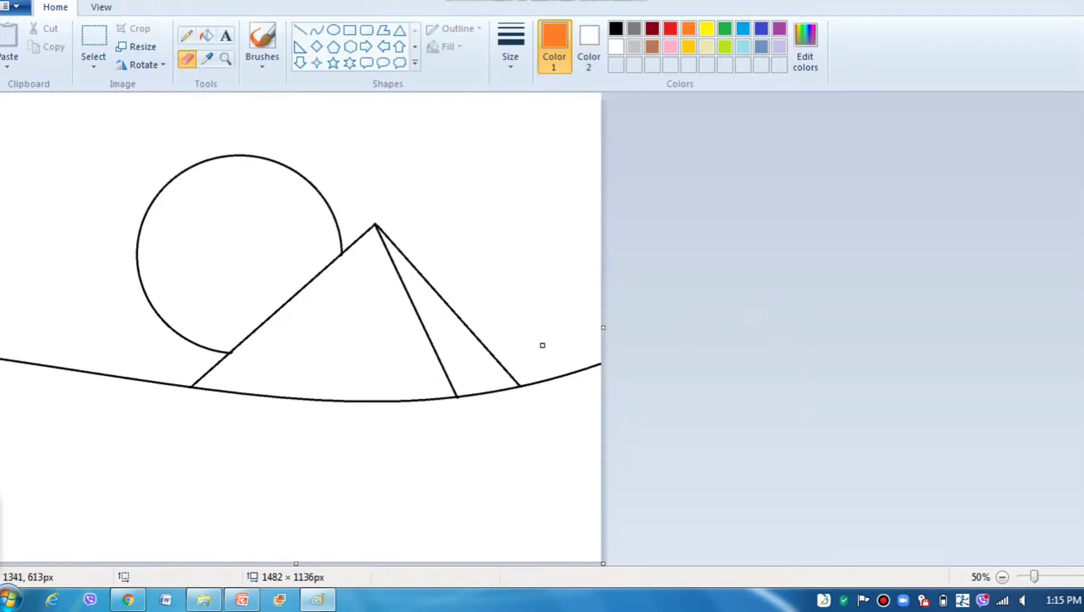
Draw a palm tree outline with trunk and pointed leaves in black pencil on the ground line, left of the sun.
scroll(542, 343, "up", 2, "ctrl")
left_click(187, 35)
left_click(616, 28)
mouse_move(57, 360)
left_mouse_down()
mouse_move(82, 362)
mouse_move(130, 475)
left_mouse_up()
mouse_move(36, 515)
left_mouse_down()
mouse_move(62, 316)
mouse_move(35, 302)
mouse_move(5, 355)
mouse_move(20, 281)
mouse_move(141, 259)
mouse_move(162, 415)
left_mouse_up()
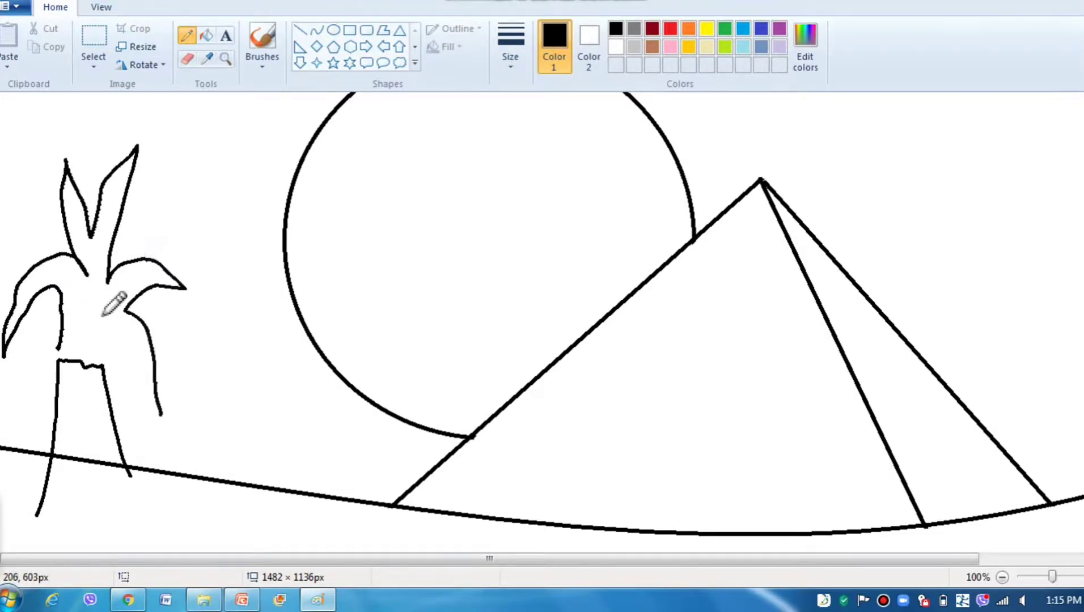
left_click_drag(102, 316, 105, 364)
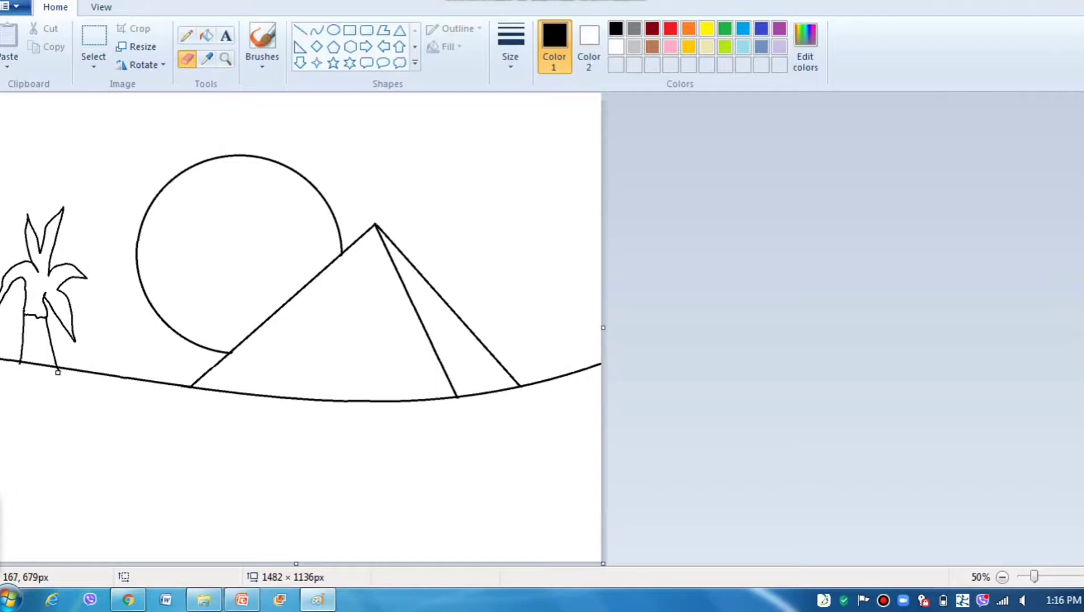
Draw the outline of a camel carrying a load in black pencil, standing on the ground line in front of the pyramid.
left_click(186, 35)
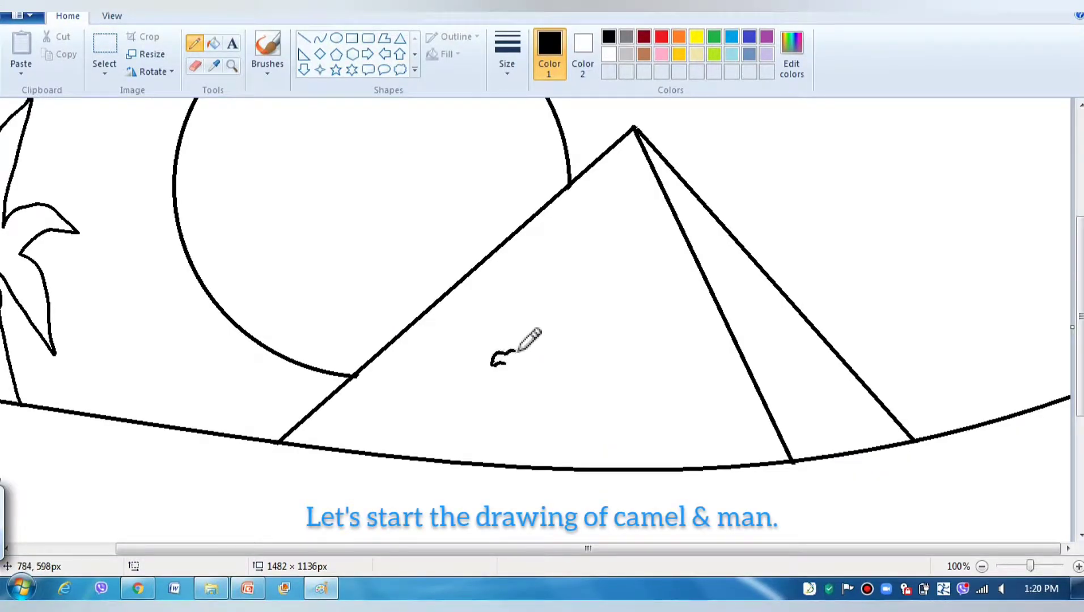
mouse_move(525, 367)
left_mouse_down()
mouse_move(556, 411)
mouse_move(545, 436)
mouse_move(560, 464)
mouse_move(562, 423)
mouse_move(571, 475)
left_mouse_up()
left_click_drag(573, 418, 577, 479)
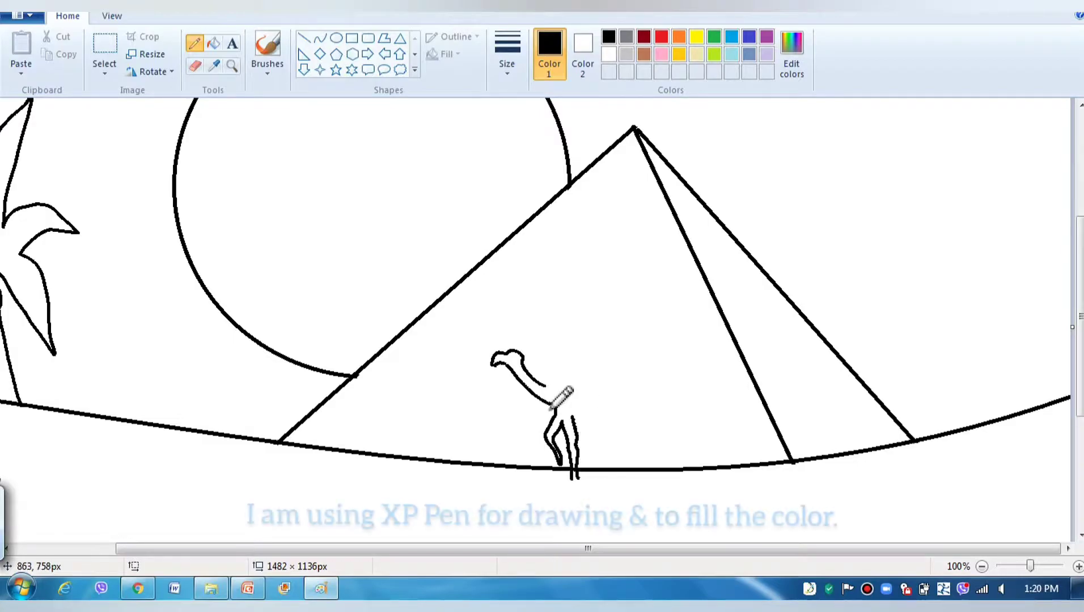
mouse_move(585, 367)
left_mouse_down()
mouse_move(611, 351)
mouse_move(639, 356)
mouse_move(671, 408)
left_mouse_up()
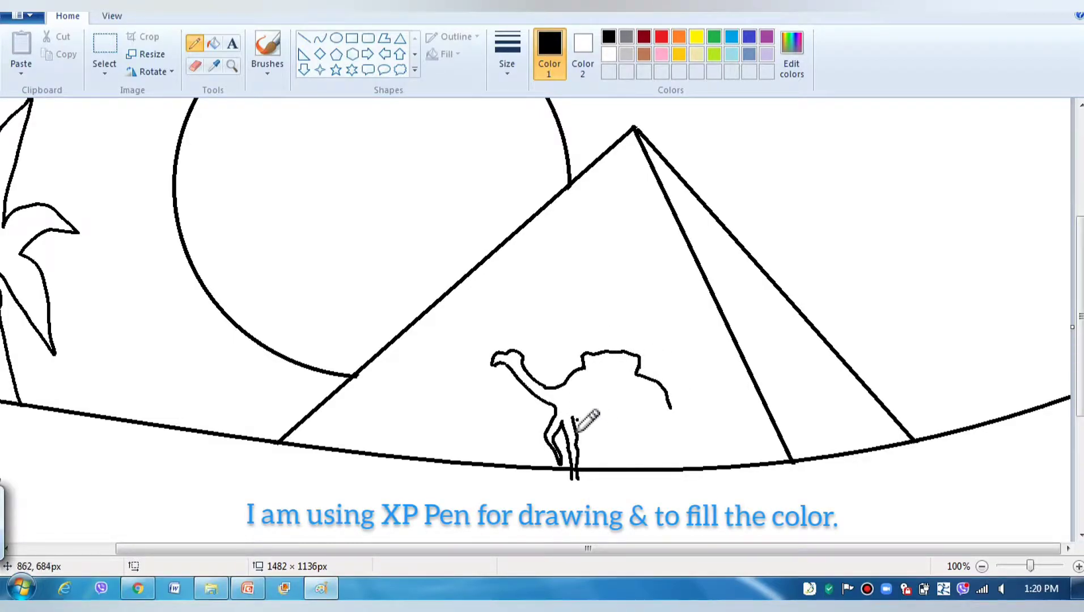
mouse_move(582, 420)
left_mouse_down()
mouse_move(645, 420)
mouse_move(632, 479)
left_mouse_up()
mouse_move(653, 419)
left_mouse_down()
mouse_move(672, 430)
mouse_move(687, 473)
mouse_move(684, 427)
mouse_move(690, 464)
left_mouse_up()
left_click_drag(664, 385, 686, 413)
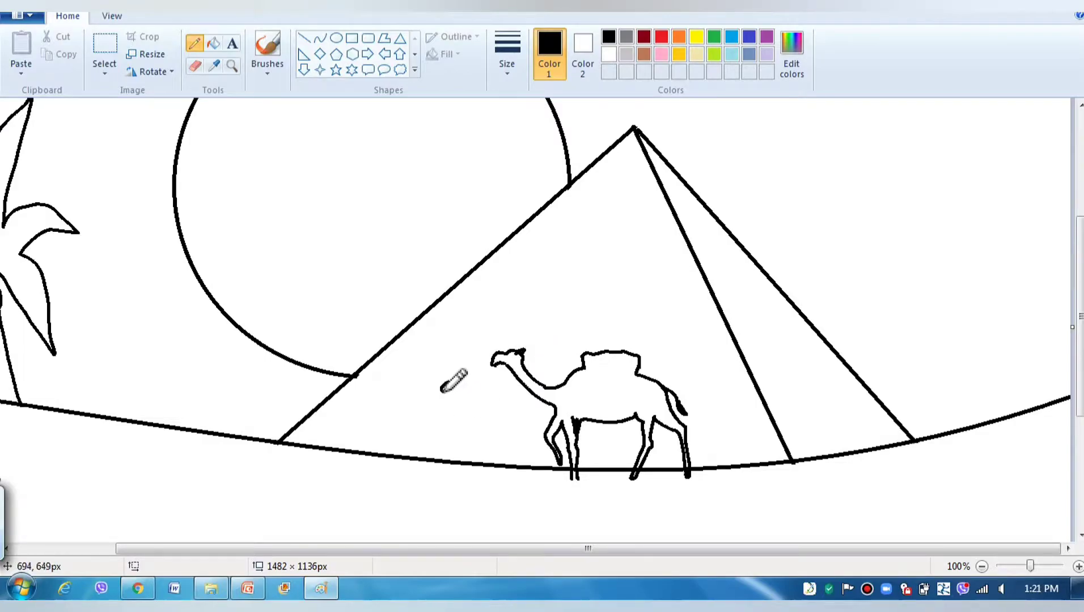
Draw a robed man ahead of the camel, and shade his lower robe and the top of the camel's hind leg.
left_click_drag(453, 394, 467, 414)
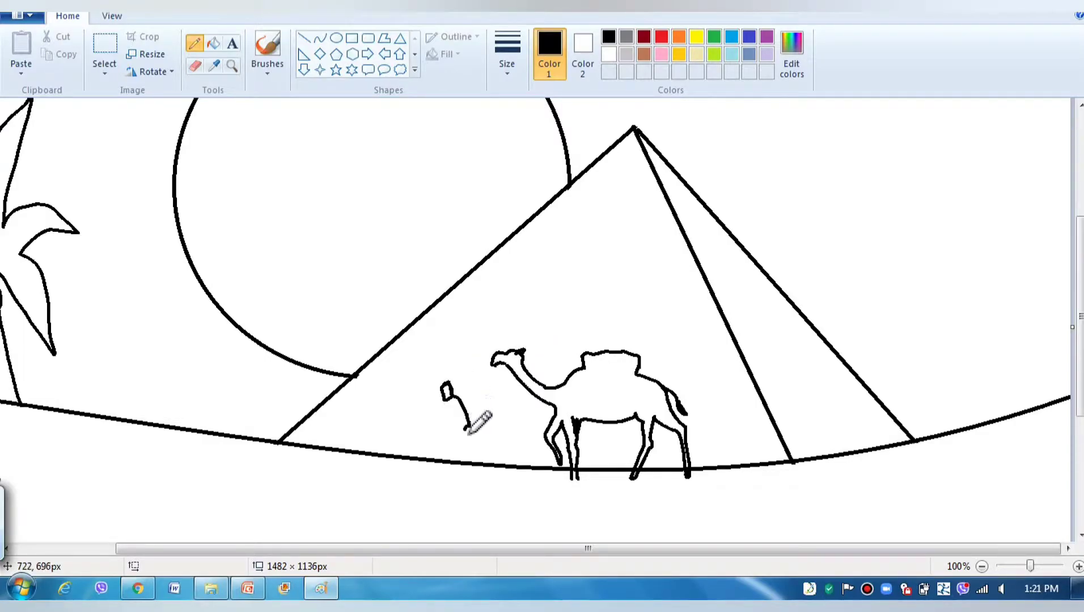
left_click_drag(454, 452, 446, 401)
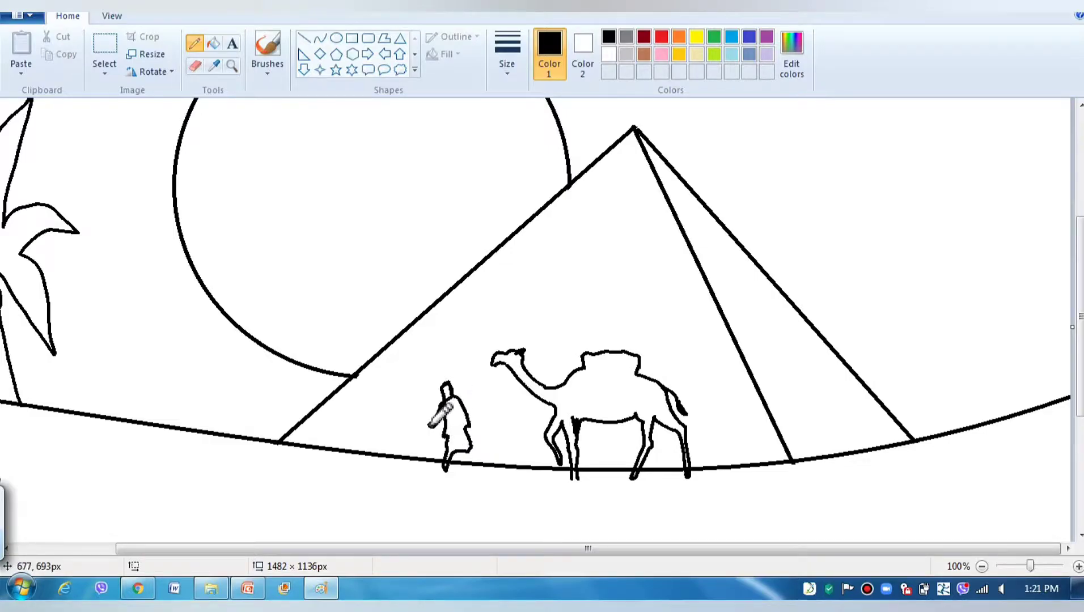
left_click_drag(467, 451, 467, 448)
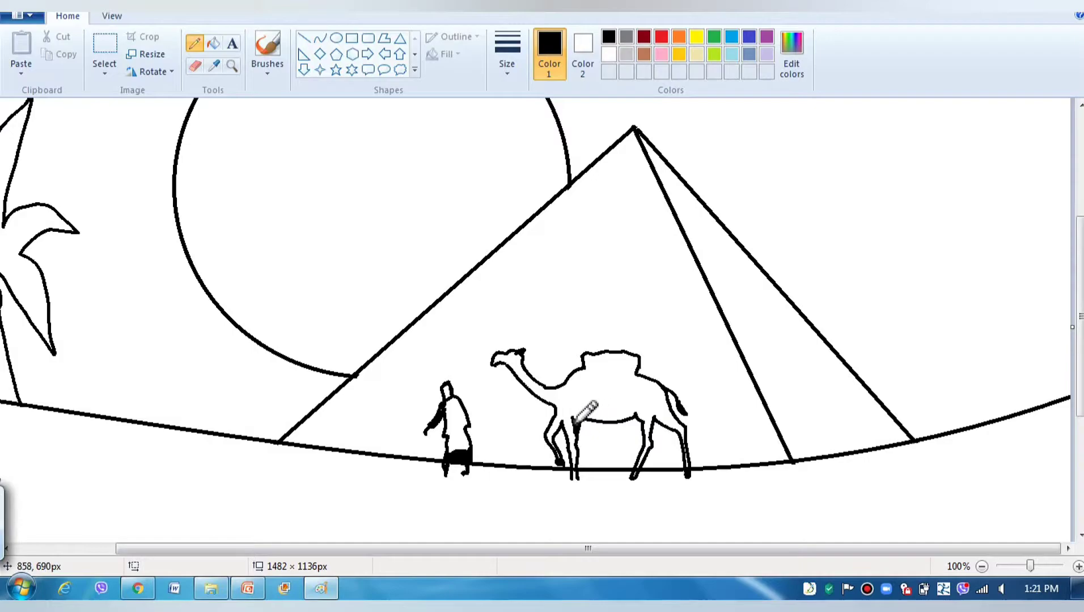
left_click_drag(633, 418, 636, 418)
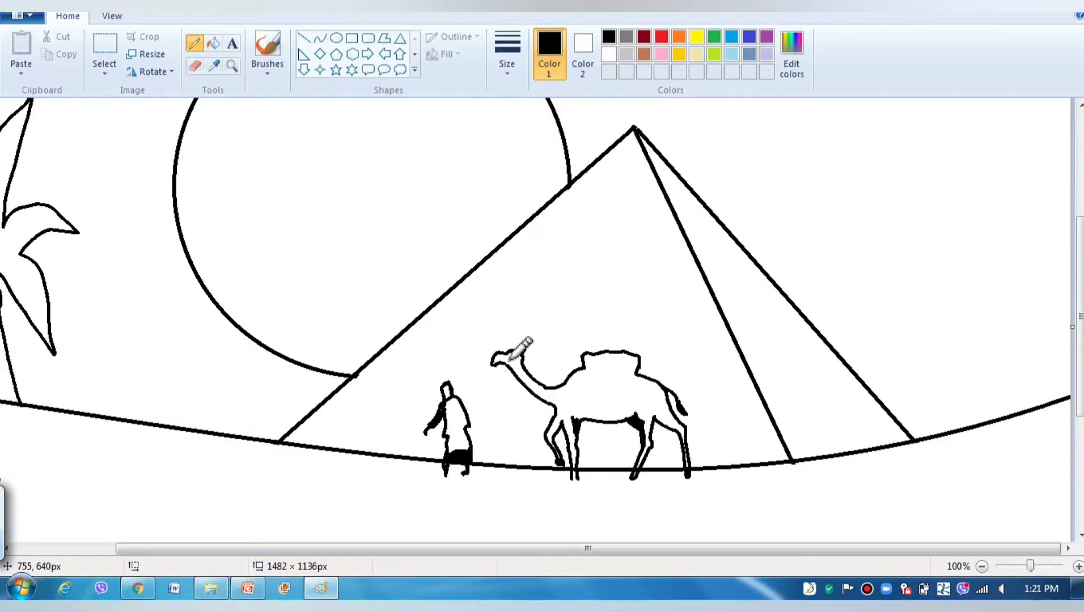
Draw a thin lead rope from the man to the camel's mouth and shade the underside of the camel's neck with a thicker pencil.
left_click(507, 56)
left_click(511, 121)
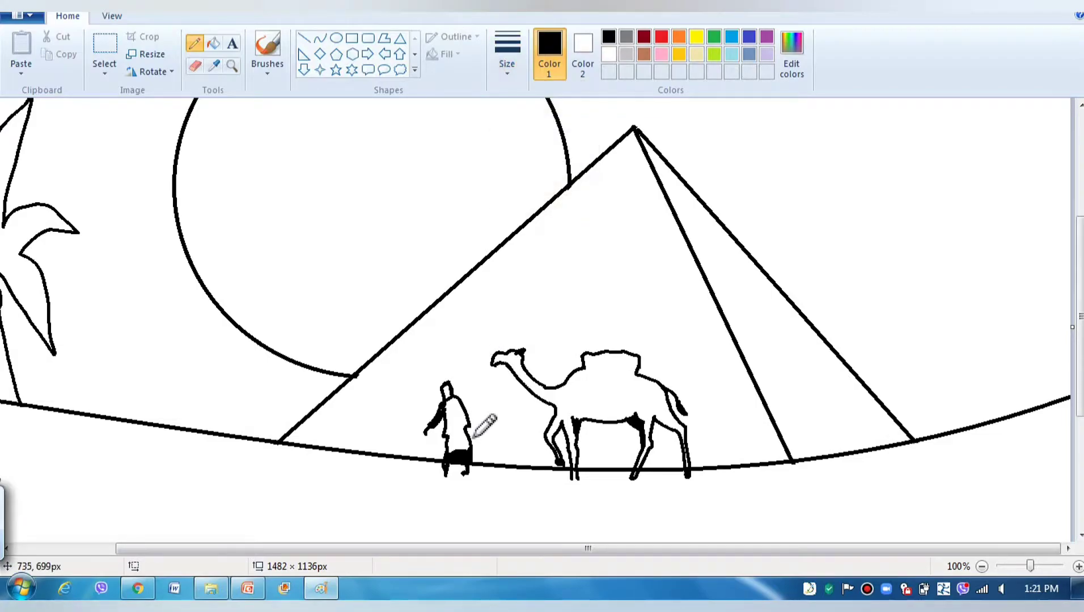
left_click_drag(475, 446, 489, 375)
left_click(507, 56)
left_click(511, 121)
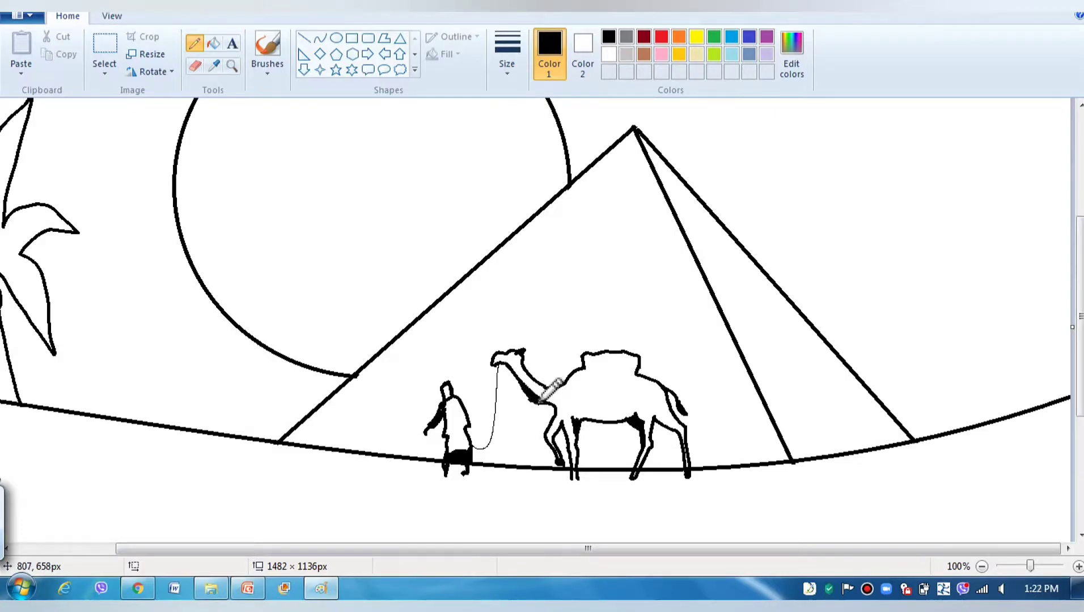
key("ctrl+z")
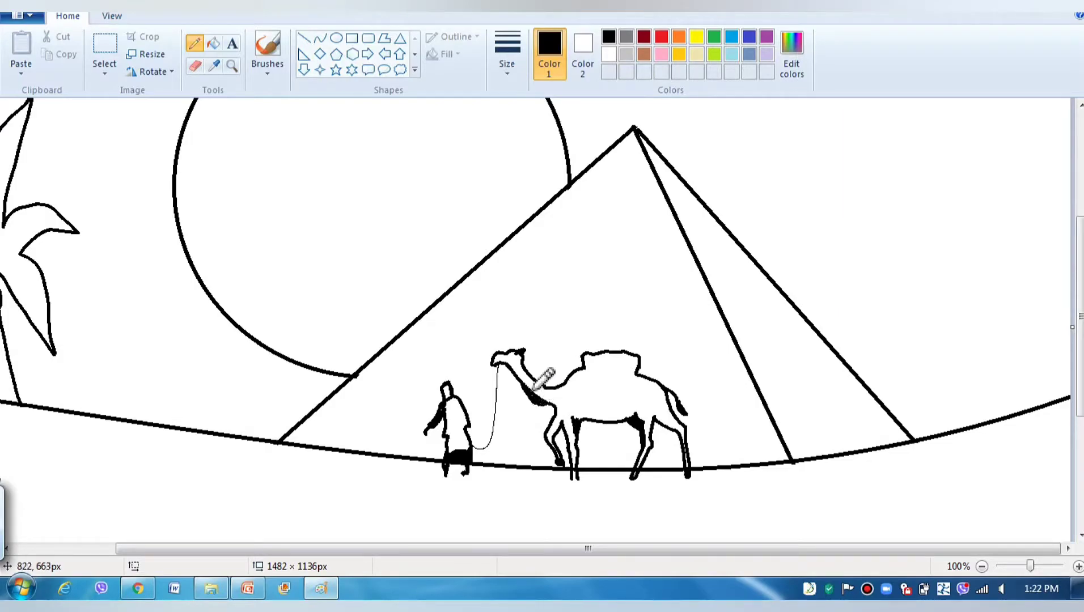
scroll(416, 358, "down", 1)
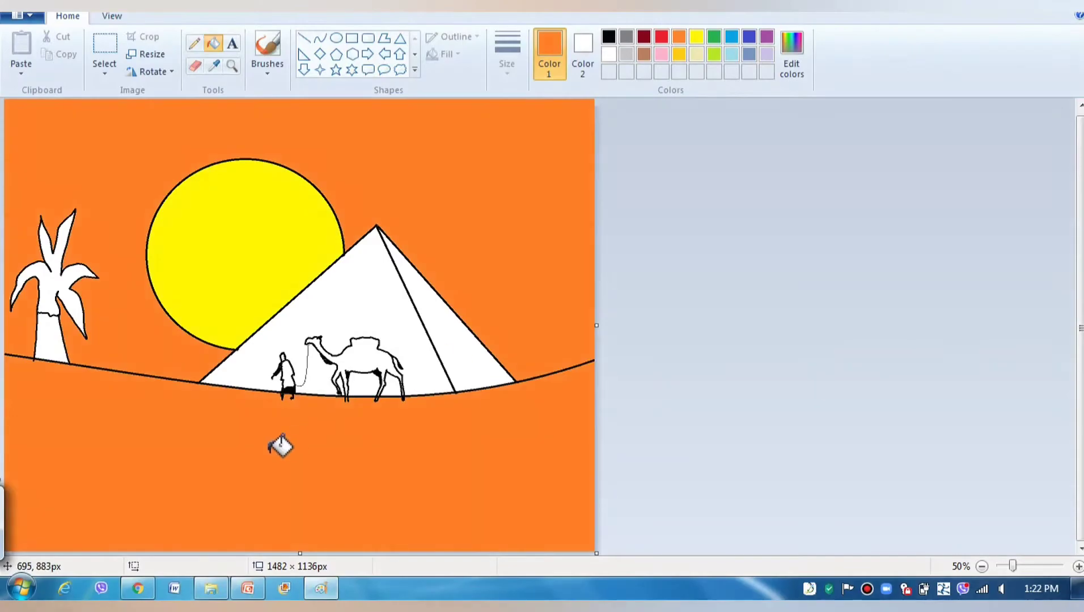
scroll(114, 387, "up", 1)
scroll(431, 307, "down", 1)
scroll(484, 339, "up", 1)
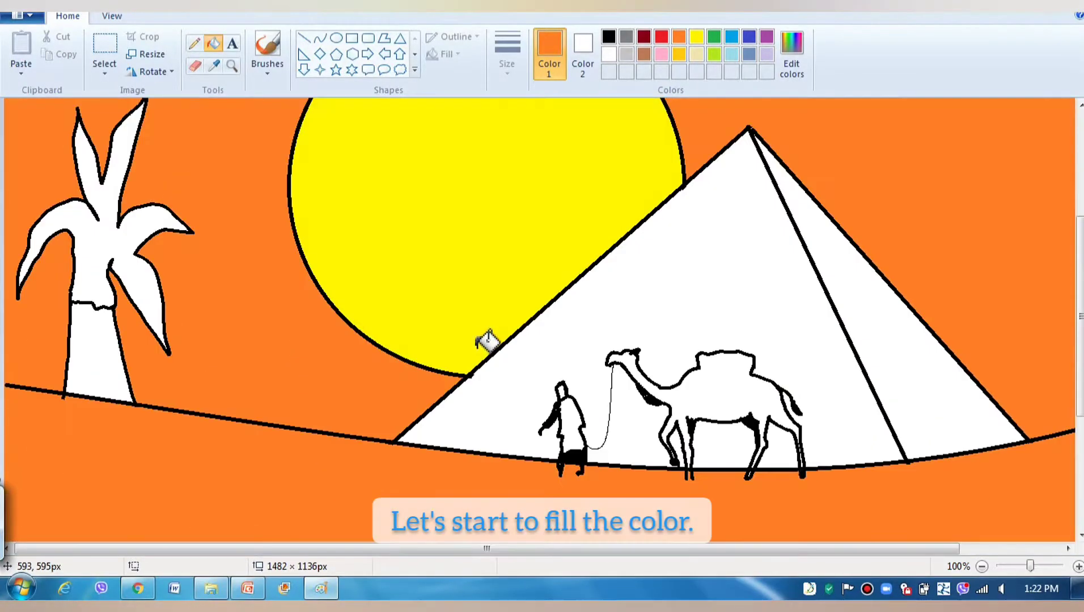
scroll(602, 350, "down", 1)
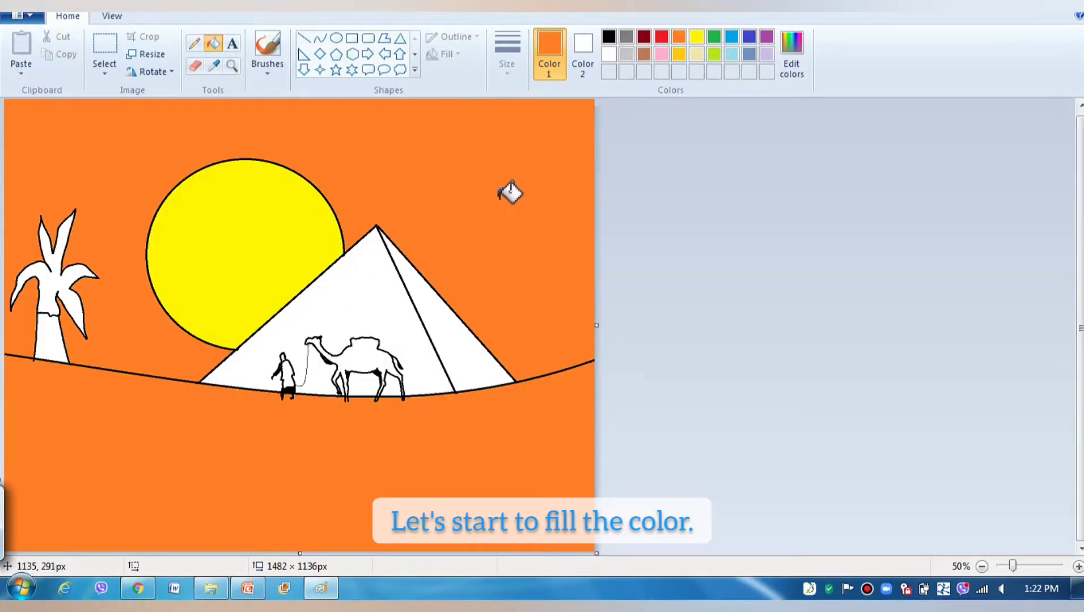
Fill the desert ground with grey.
left_click(626, 37)
left_click(453, 489)
Close the gap at the right end of the ground line with the black pencil and fill the ground with black.
scroll(495, 455, "up", 1)
scroll(495, 455, "down", 5)
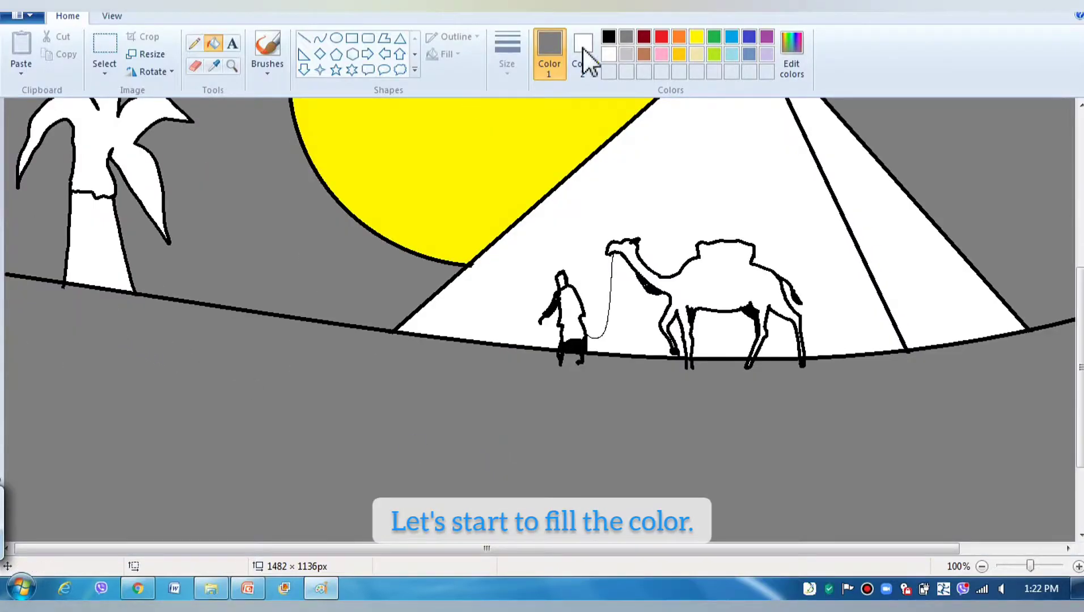
left_click(609, 37)
left_click(194, 43)
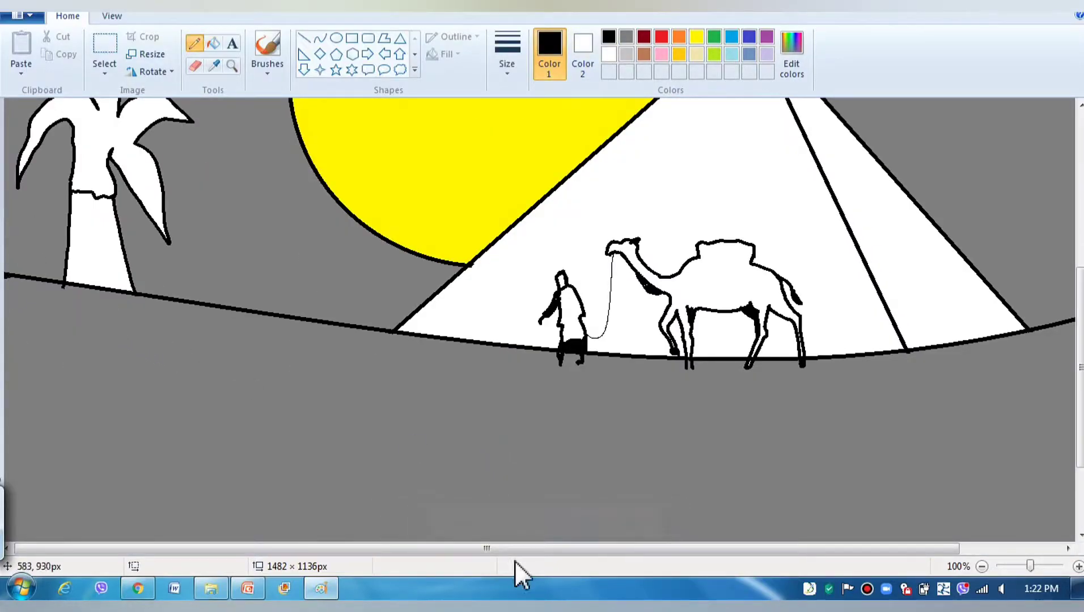
left_click_drag(516, 548, 621, 548)
scroll(1037, 312, "down", 1)
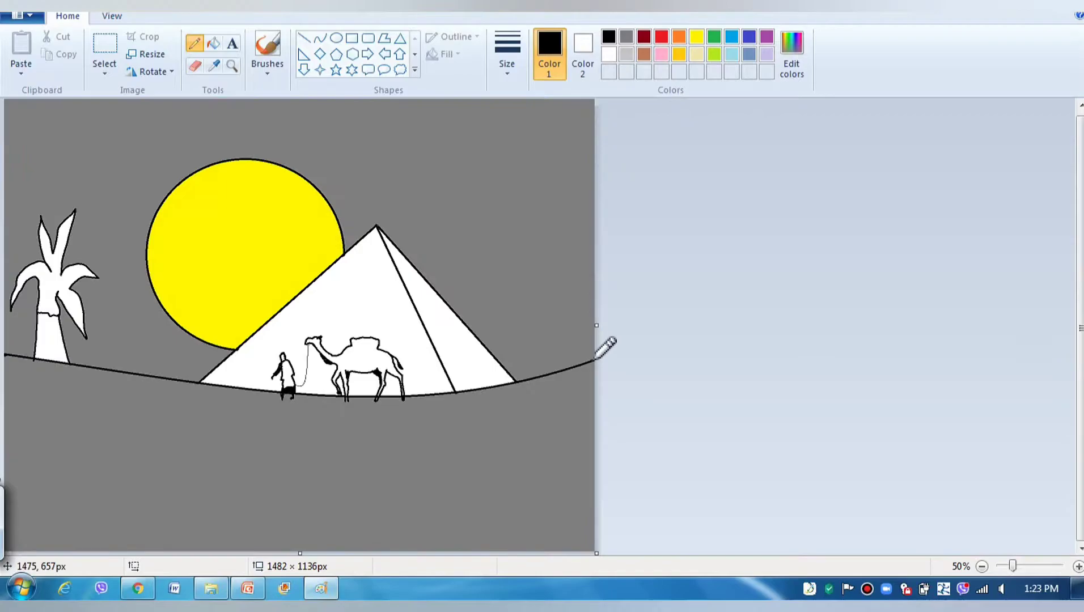
left_click(213, 43)
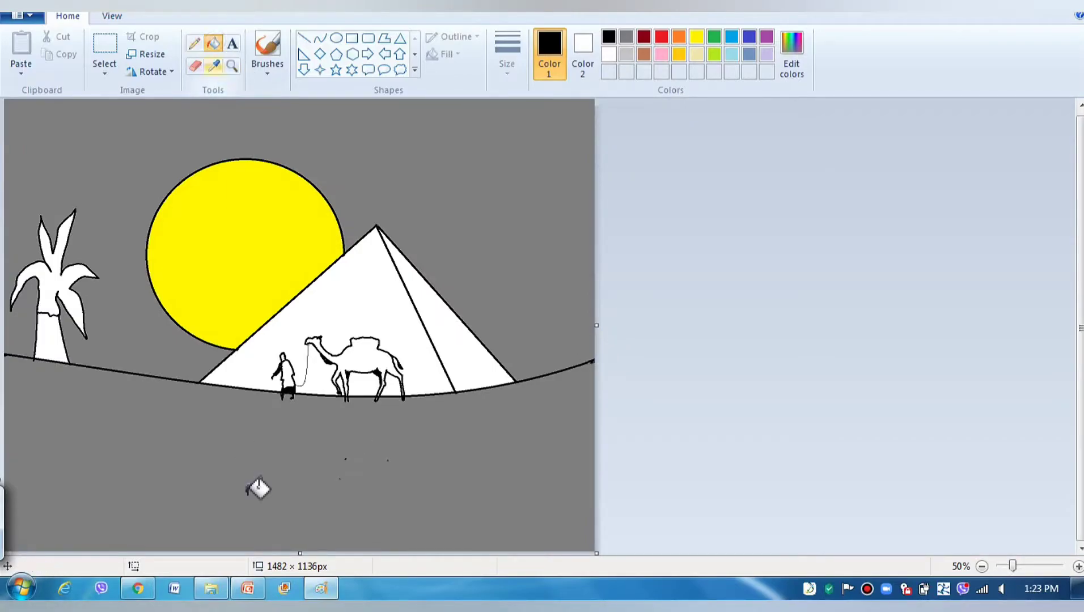
left_click(263, 465)
Fill both faces of the pyramid with gold.
left_click(679, 53)
left_click(438, 317)
left_click(340, 317)
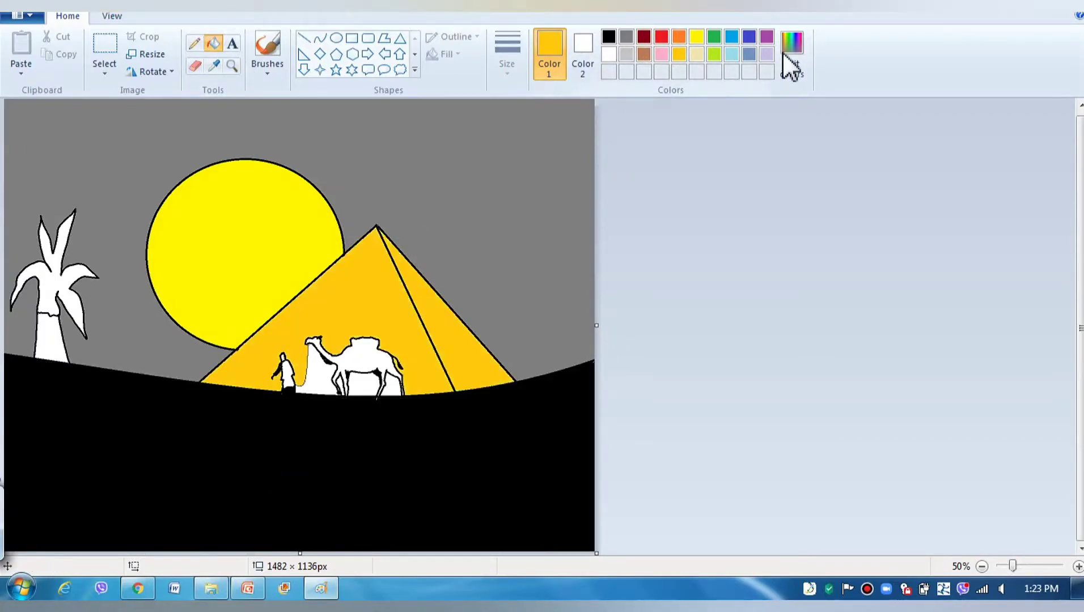
Recolour the pyramid, filling the narrow right face with orange and the large front face with a lighter tint of that orange.
left_click(791, 57)
left_click(403, 251)
left_click(397, 396)
left_click(408, 273)
left_click(340, 317)
key("ctrl+z")
left_click(791, 57)
left_click(704, 238)
left_click(393, 394)
left_click(400, 312)
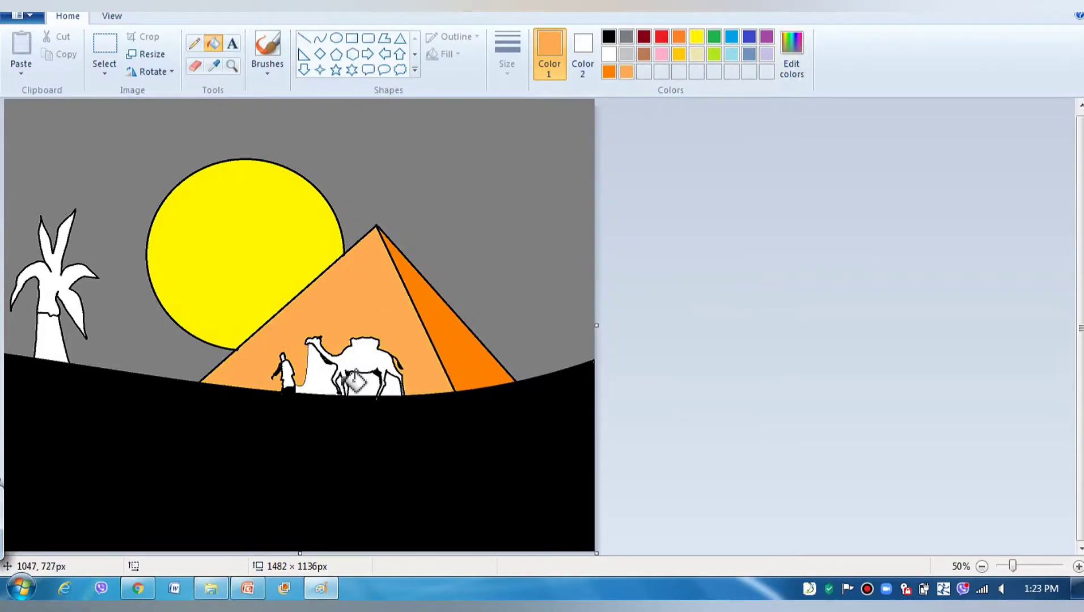
Mix a dark brown (RGB 86, 53, 35) and fill the palm tree's trunk and leaves with it.
left_click(644, 36)
left_click(644, 54)
left_click(794, 56)
left_click(712, 292)
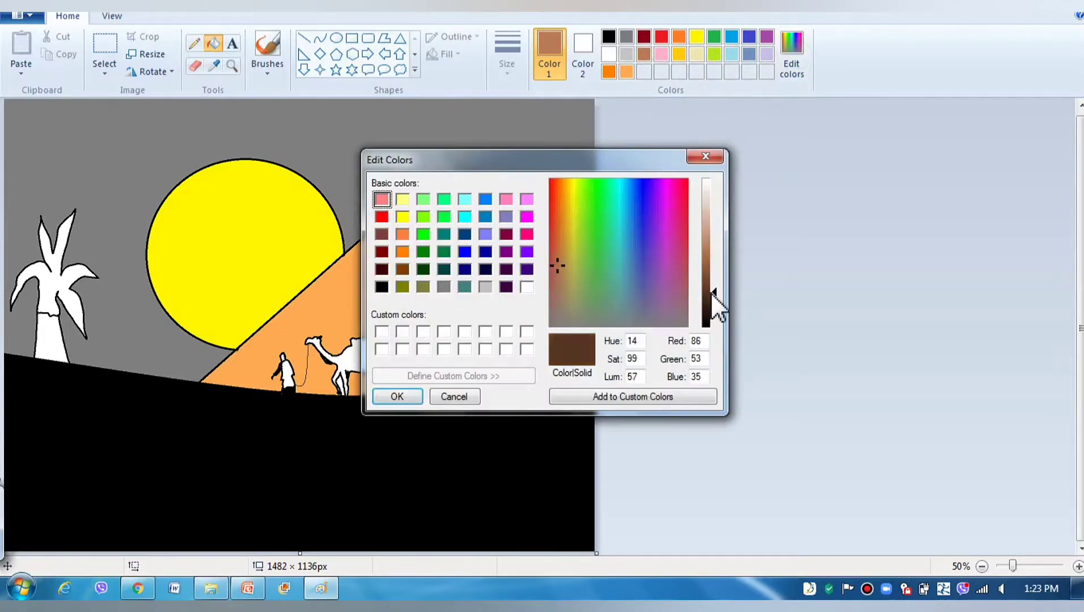
left_click(419, 400)
left_click(57, 334)
left_click(65, 283)
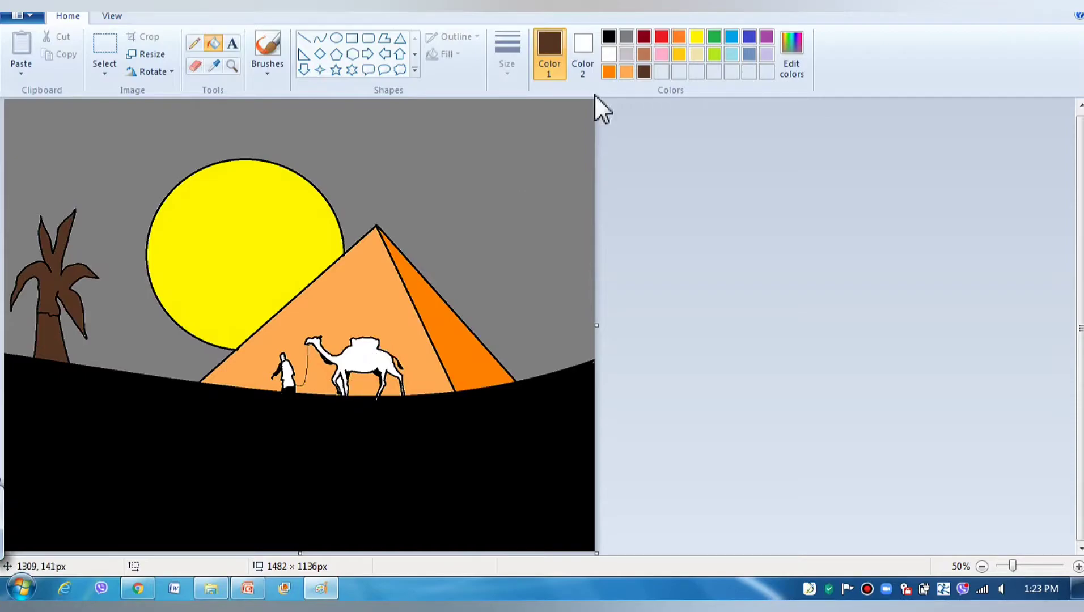
Fill the man's robe and the camel with dark red.
left_click(643, 38)
left_click(288, 374)
left_click(293, 390)
key("ctrl+z")
Fill the white area between the camel's front legs with the light orange of the pyramid's front face.
scroll(311, 367, "up", 1, "ctrl")
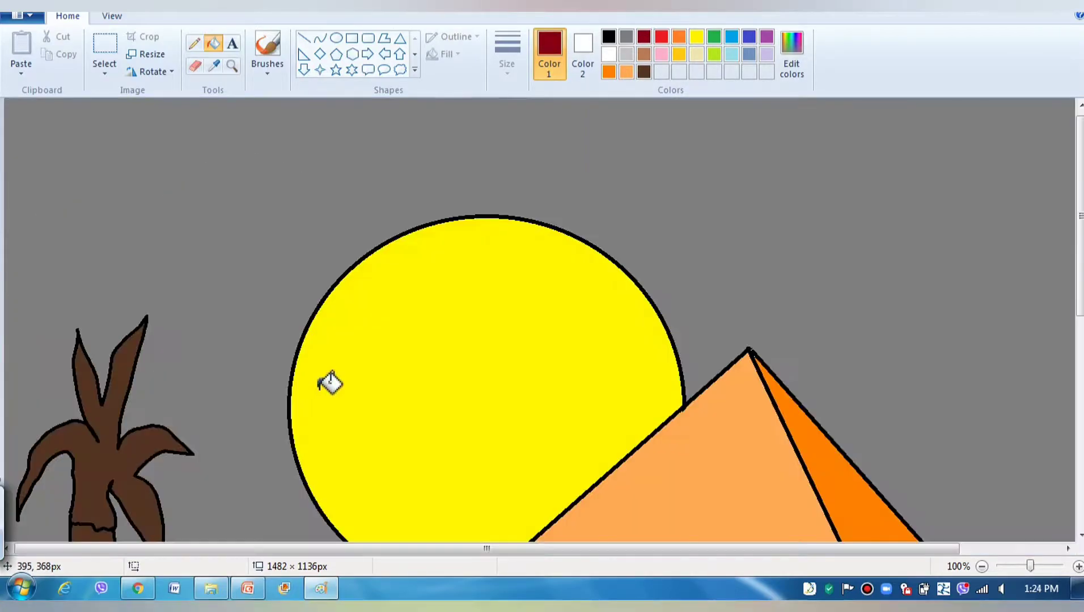
scroll(327, 382, "down", 5)
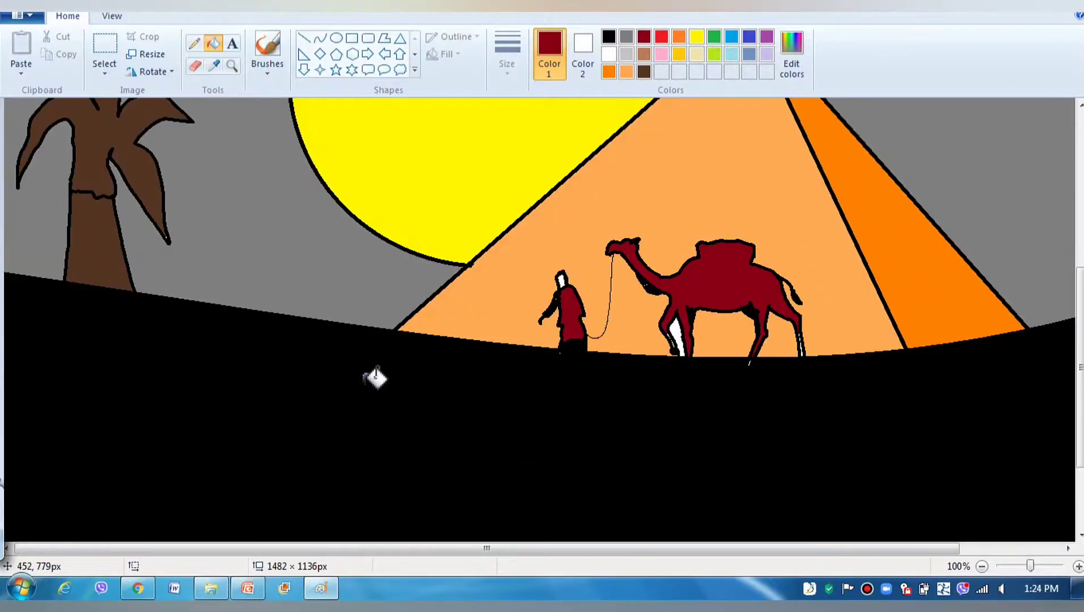
left_click(626, 72)
left_click(680, 338)
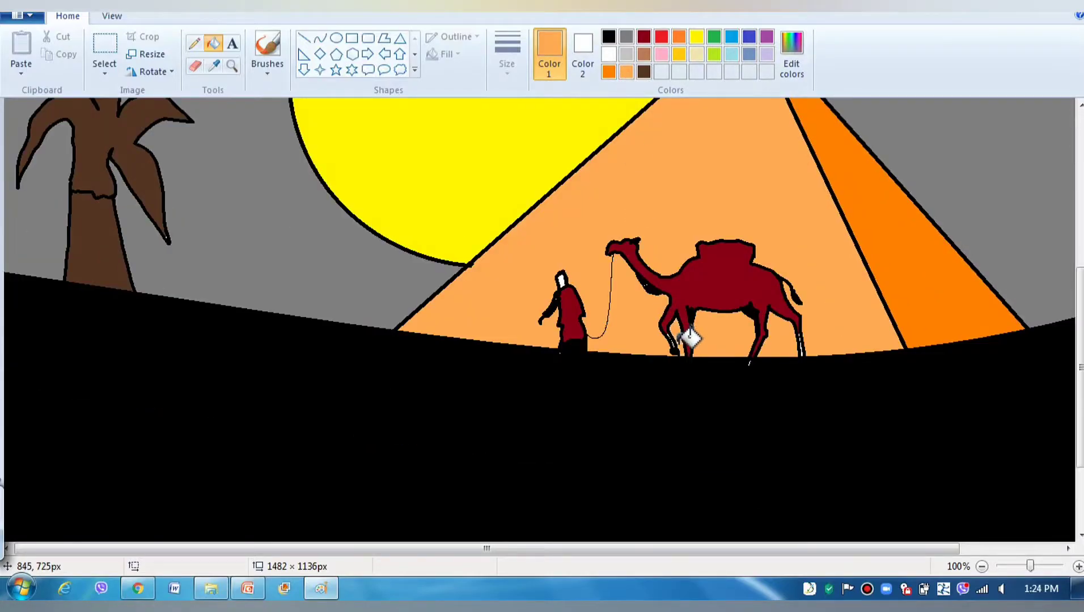
Blacken the man's head and the whole camel, using the black pencil for the leg gaps and a waist line on the robe.
left_click(608, 36)
left_click(561, 279)
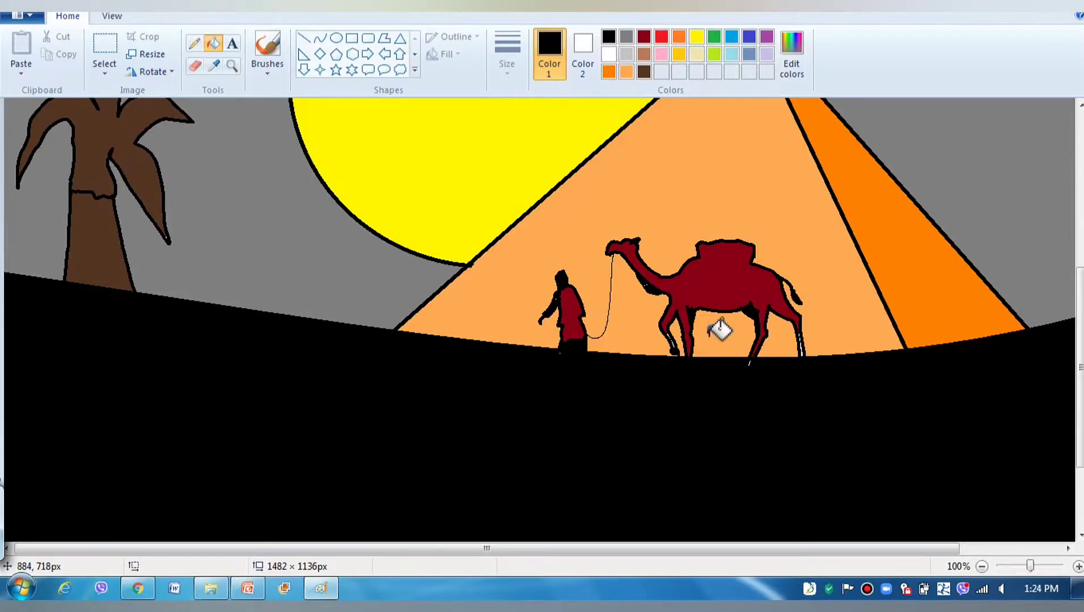
left_click(748, 278)
left_click(194, 43)
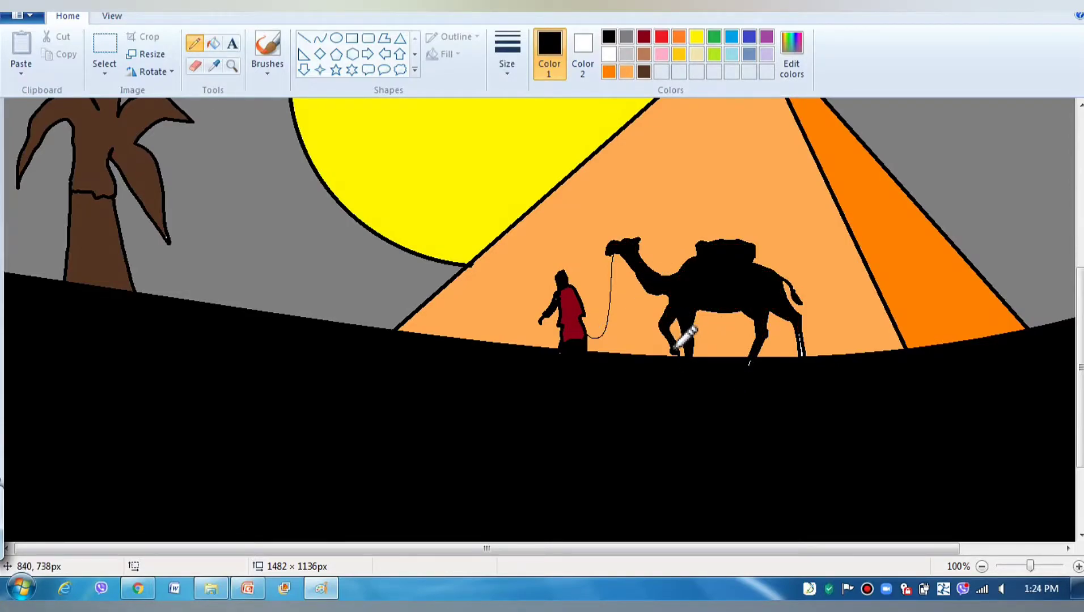
mouse_move(802, 333)
left_mouse_down()
mouse_move(803, 353)
mouse_move(801, 339)
left_mouse_up()
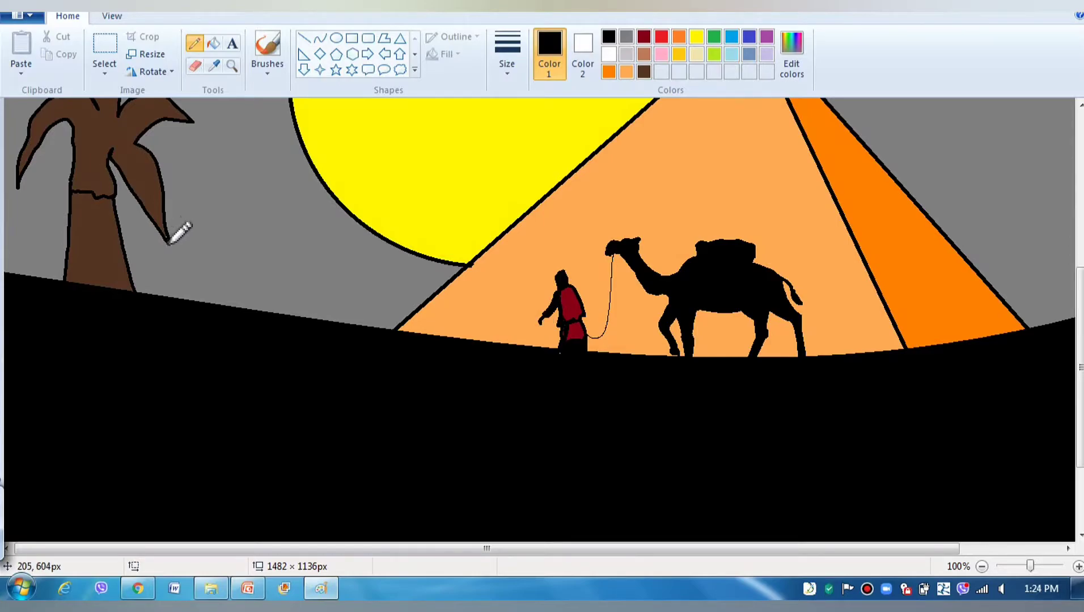
Fill the sky with orange.
scroll(177, 237, "down", 1)
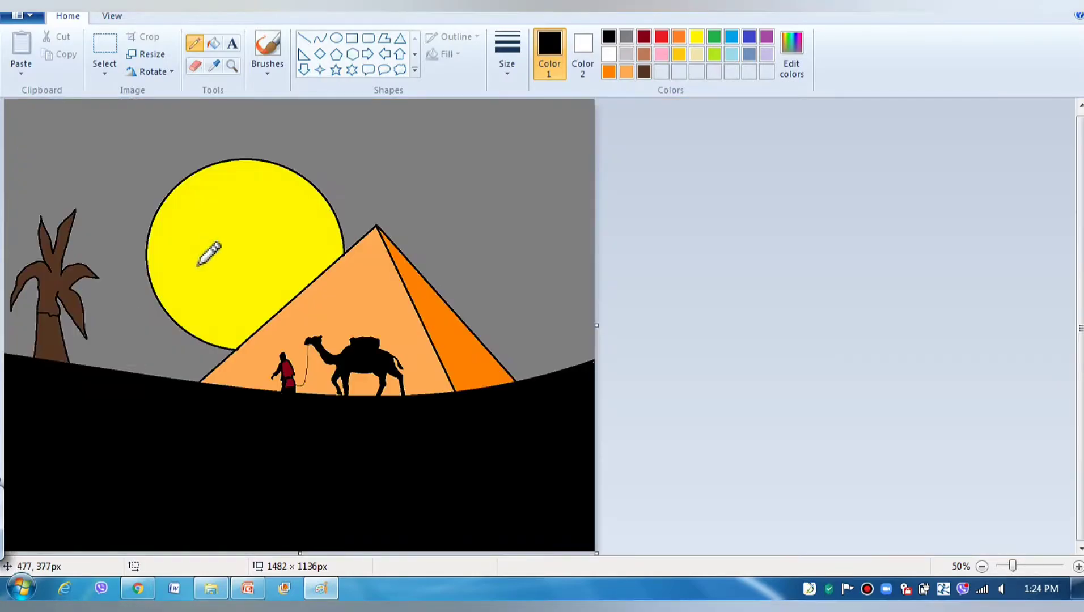
left_click(678, 37)
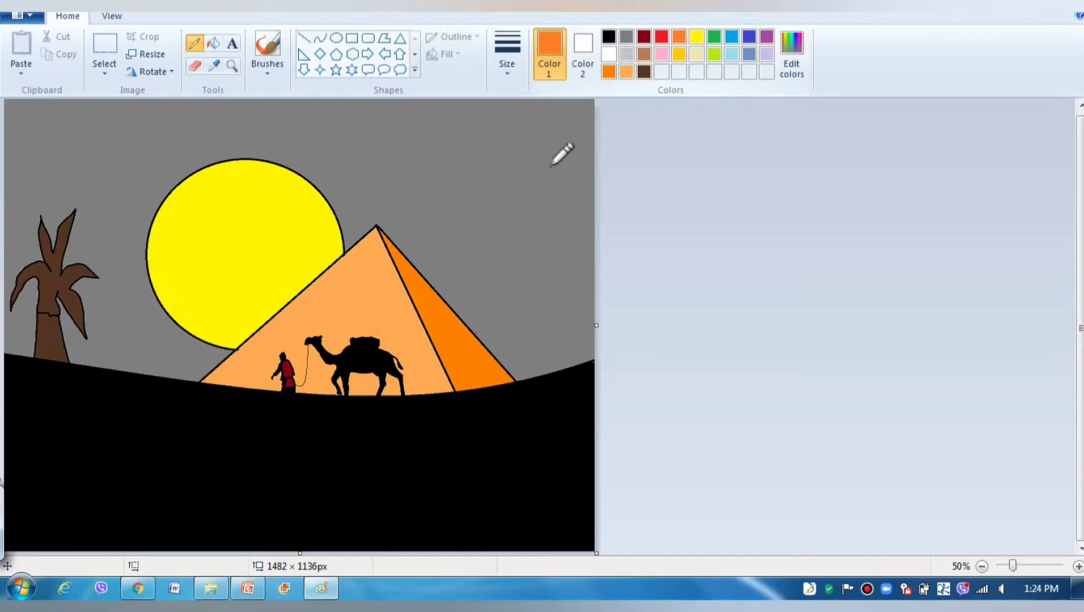
left_click(214, 44)
left_click(388, 163)
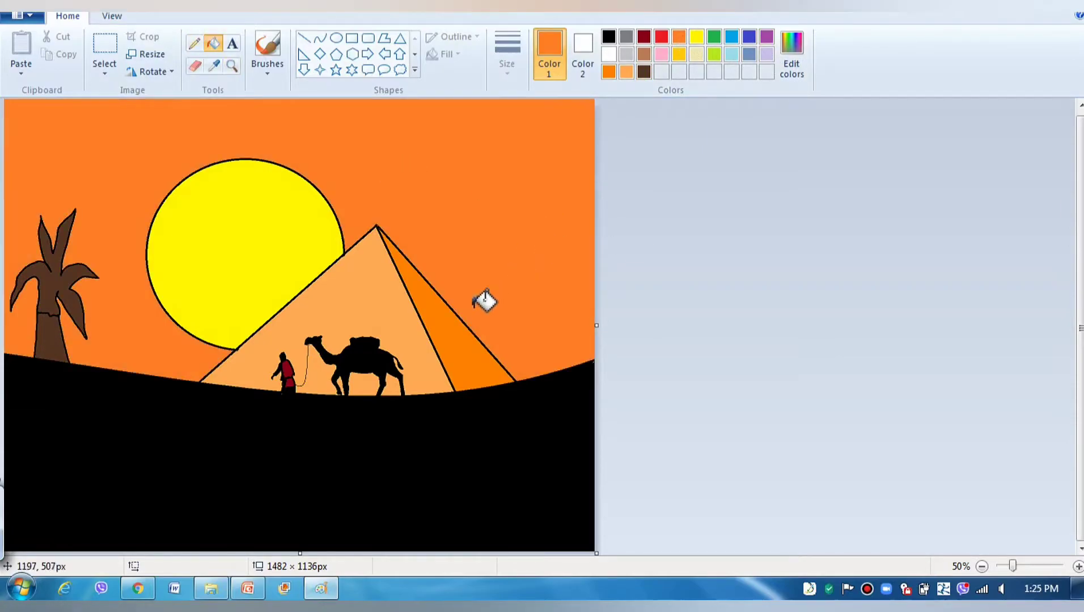
Mix an orange-brown (RGB 198, 99, 0) and fill both pyramid faces and the gaps between the camel's legs with it.
left_click(625, 71)
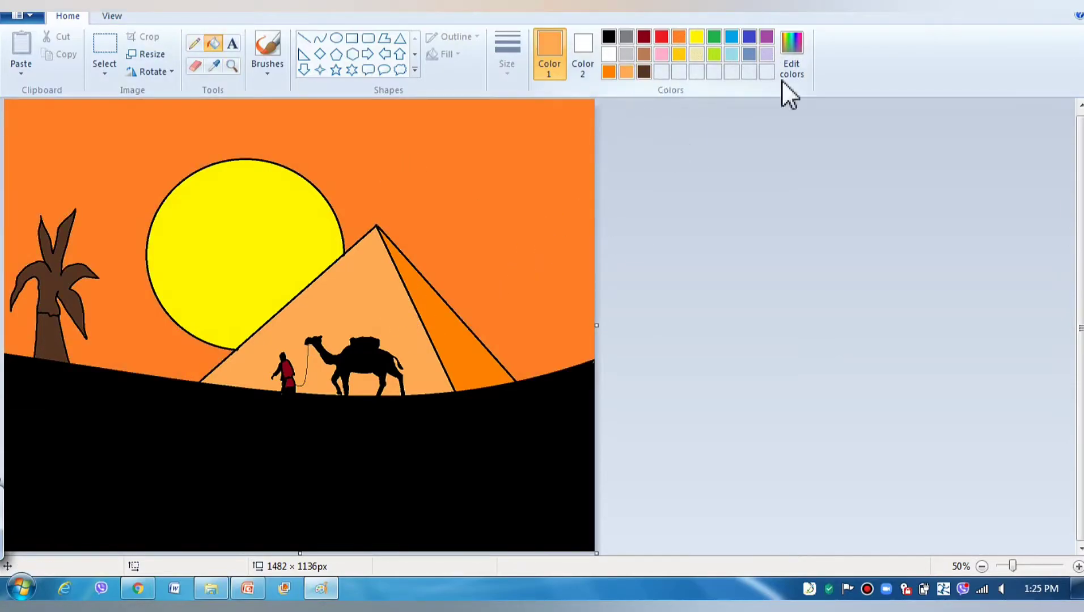
left_click(789, 68)
left_click(709, 270)
left_click(420, 397)
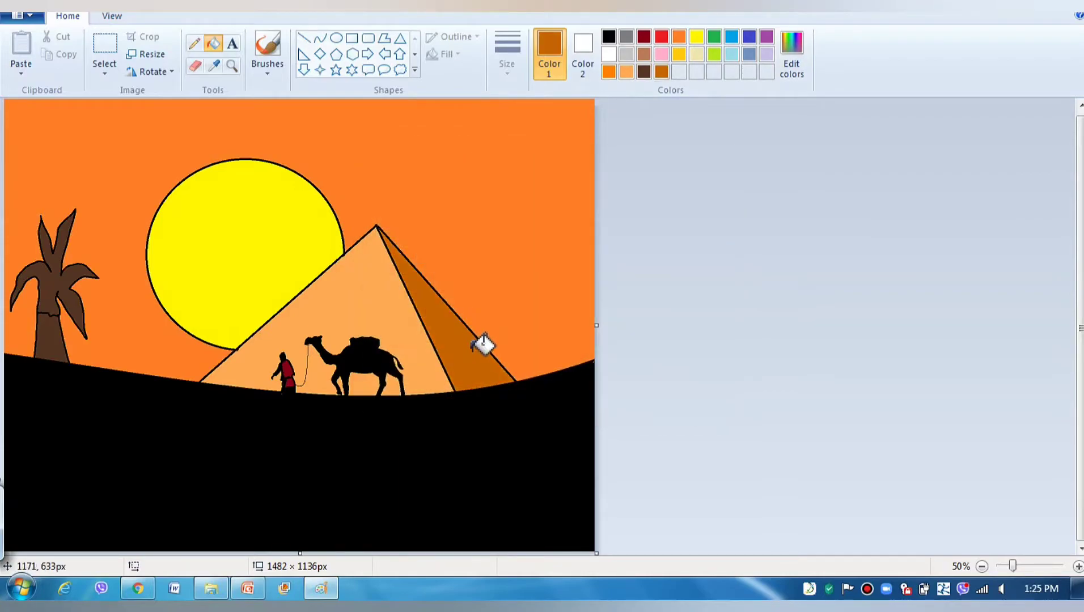
left_click(797, 65)
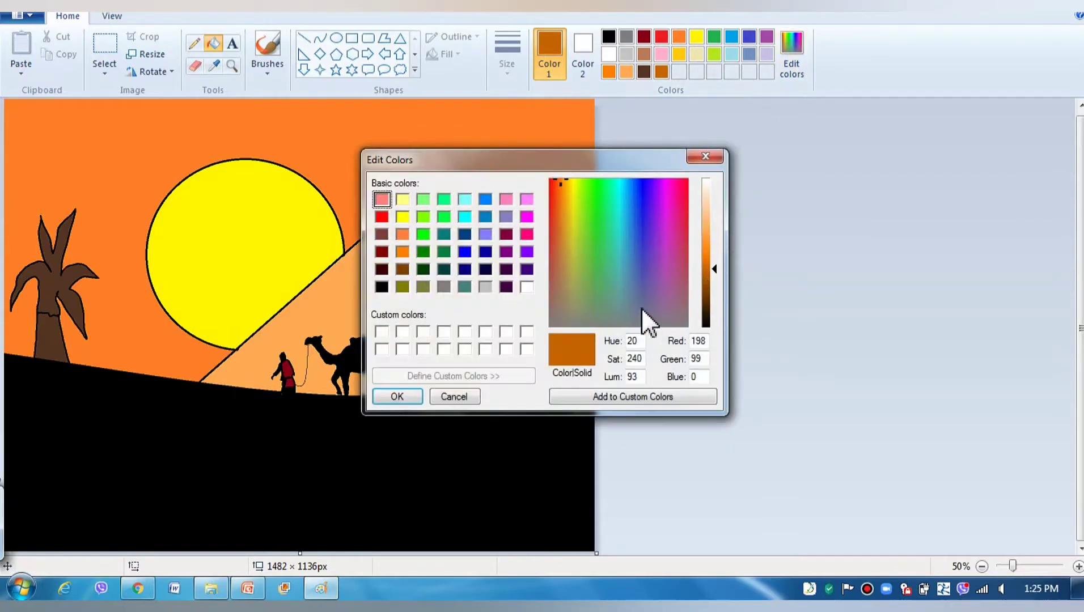
left_click(705, 157)
left_click(395, 309)
left_click(335, 371)
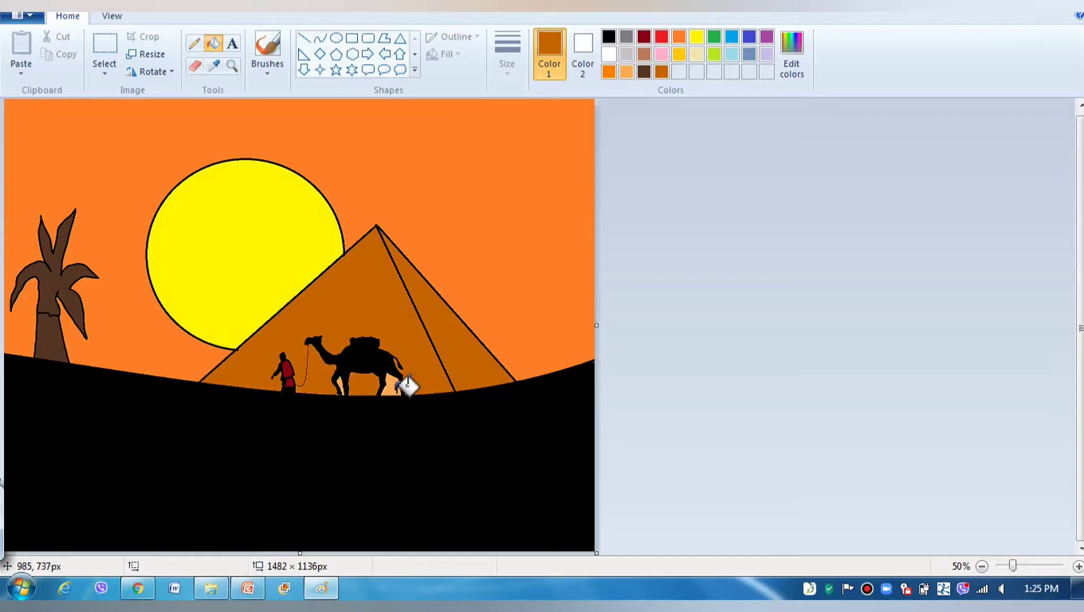
Mix a darker shade of the orange-brown and fill the pyramid's right face with it.
left_click(792, 56)
left_click(713, 293)
left_click(397, 397)
left_click(482, 354)
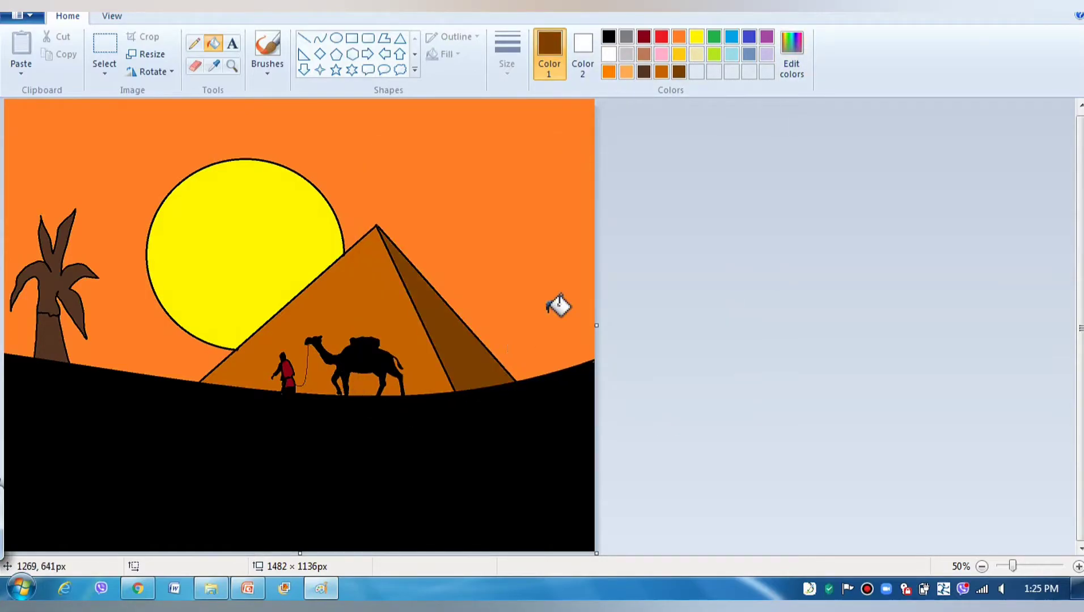
Mix a very dark brown (RGB 94, 47, 0) and fill the pyramid's right face and the palm trunk with it.
left_click(792, 59)
left_click(707, 299)
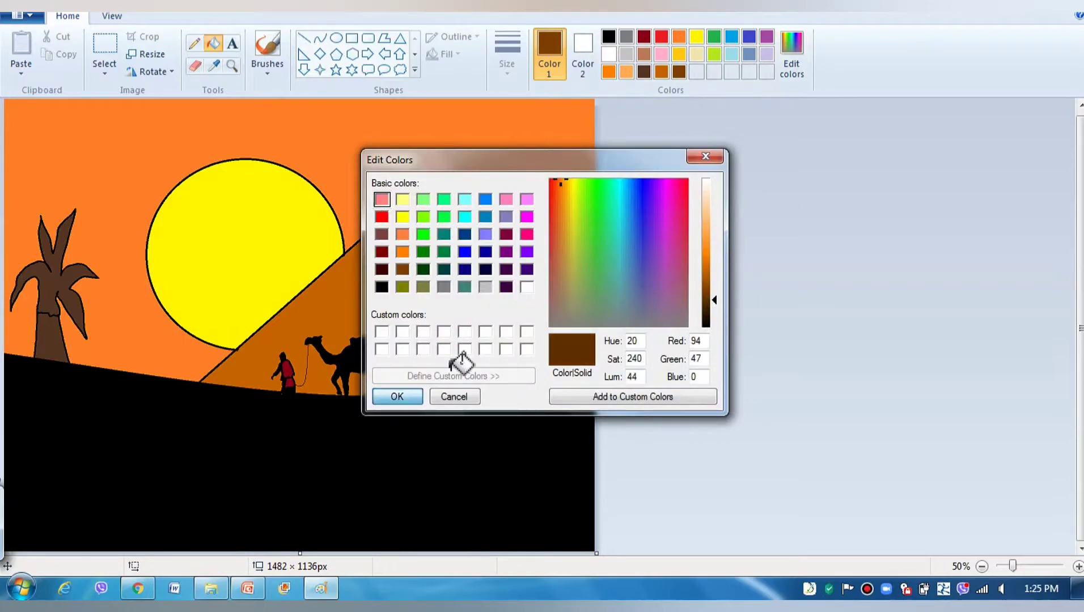
left_click(397, 397)
left_click(492, 356)
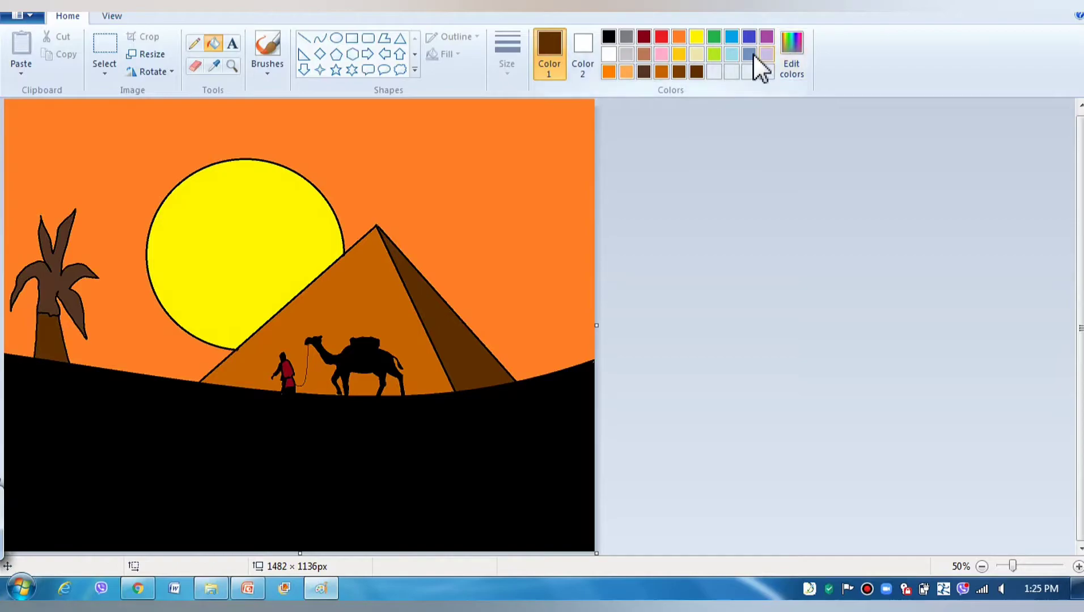
Mix a very dark green from the palette green and fill the palm leaves with it, leaving the trunk brown.
left_click(716, 37)
left_click(792, 56)
left_click(705, 295)
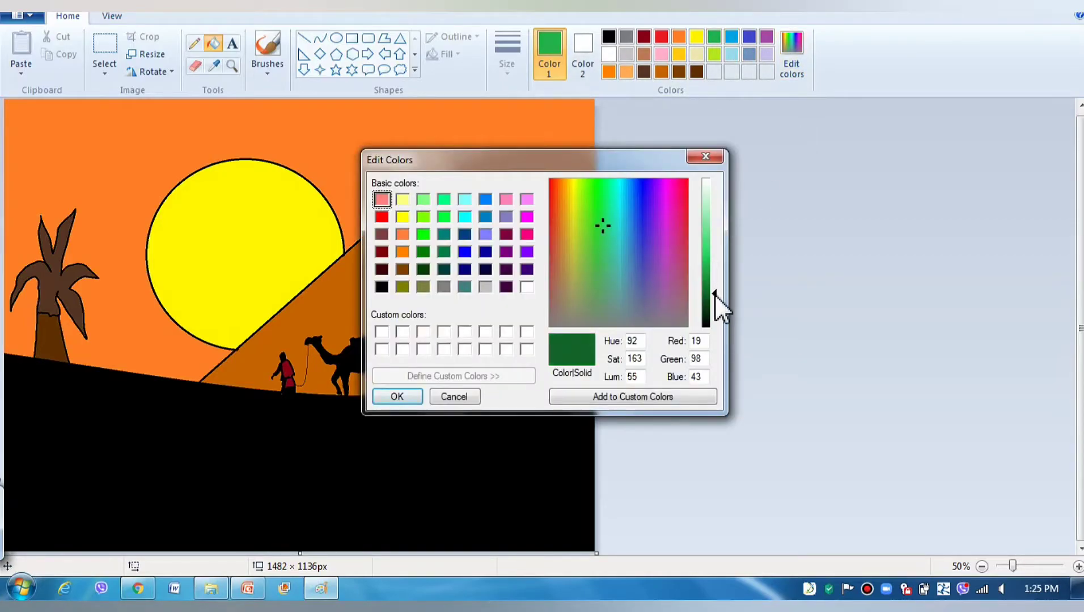
left_click(706, 309)
left_click(405, 398)
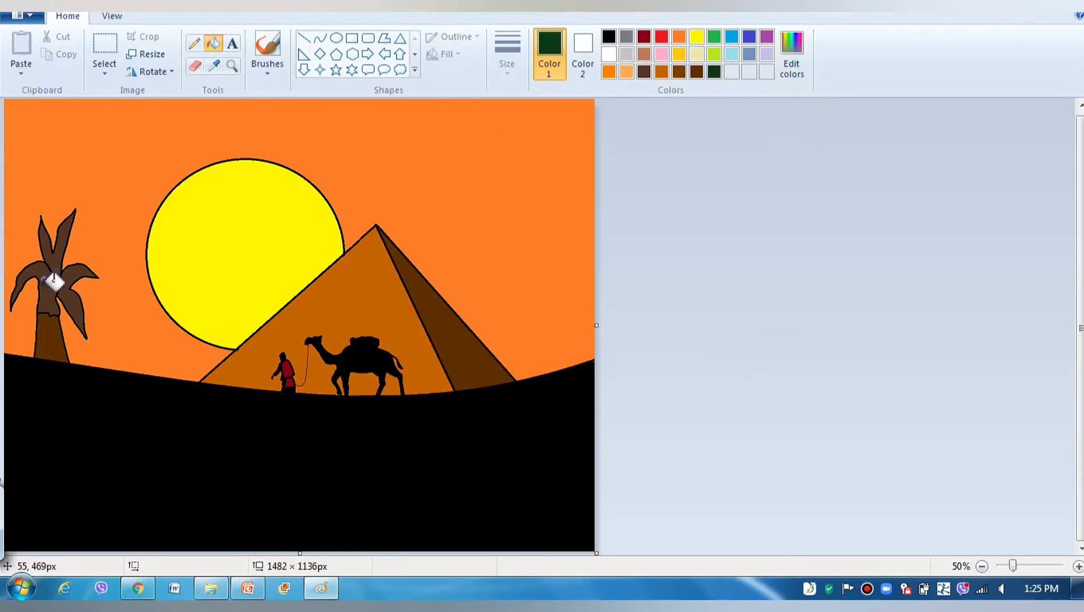
left_click(68, 329)
left_click(63, 331)
key("ctrl+z")
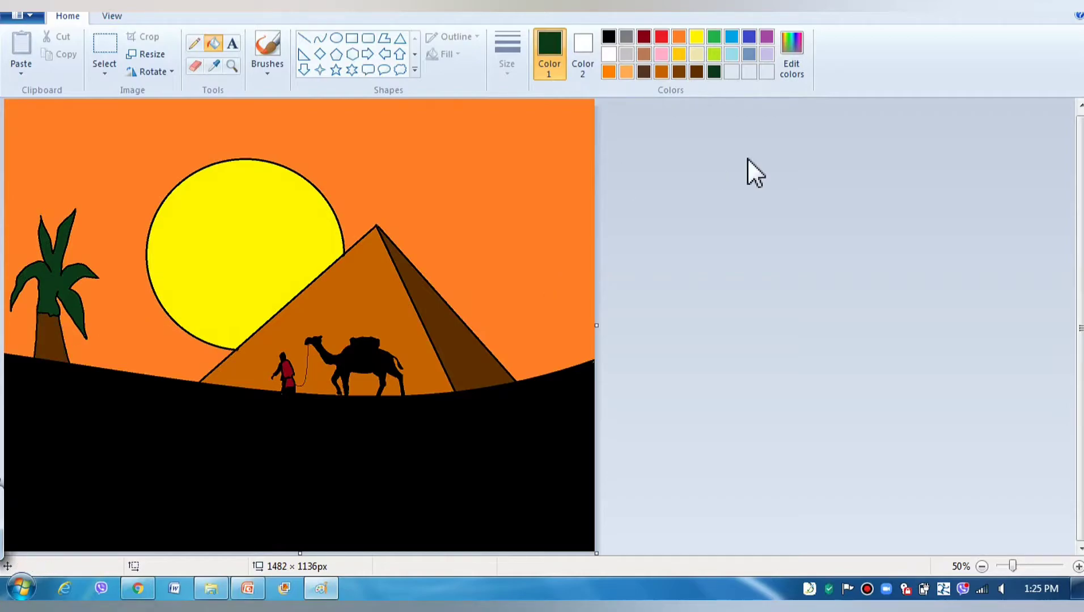
Try to recolour the sun's black outline with yellow.
left_click(981, 566)
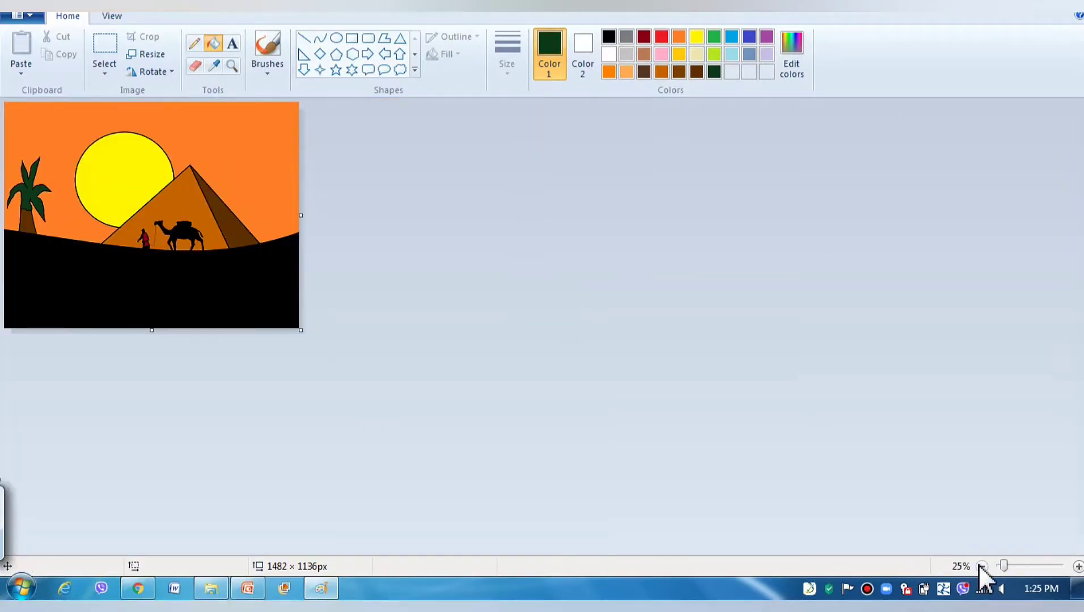
left_click(1077, 567)
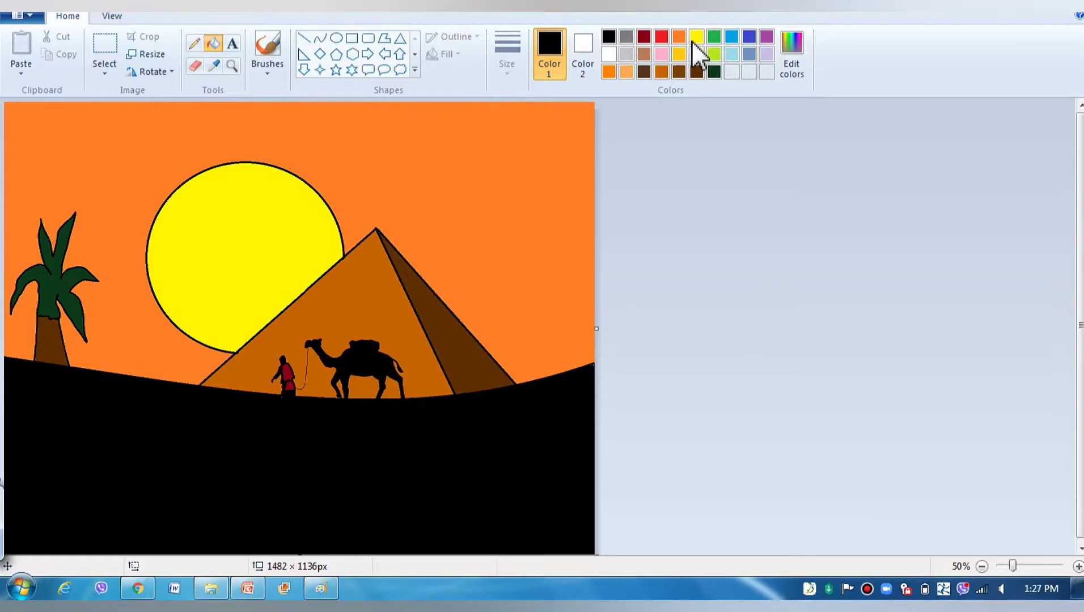
scroll(356, 271, "up", 1, "ctrl")
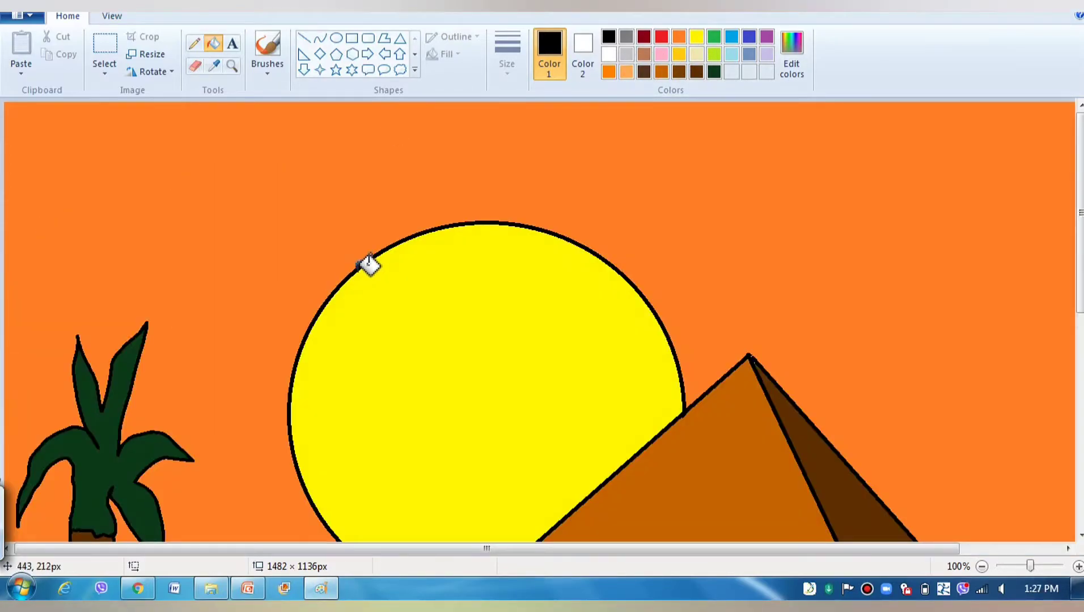
left_click(696, 36)
left_click(473, 222)
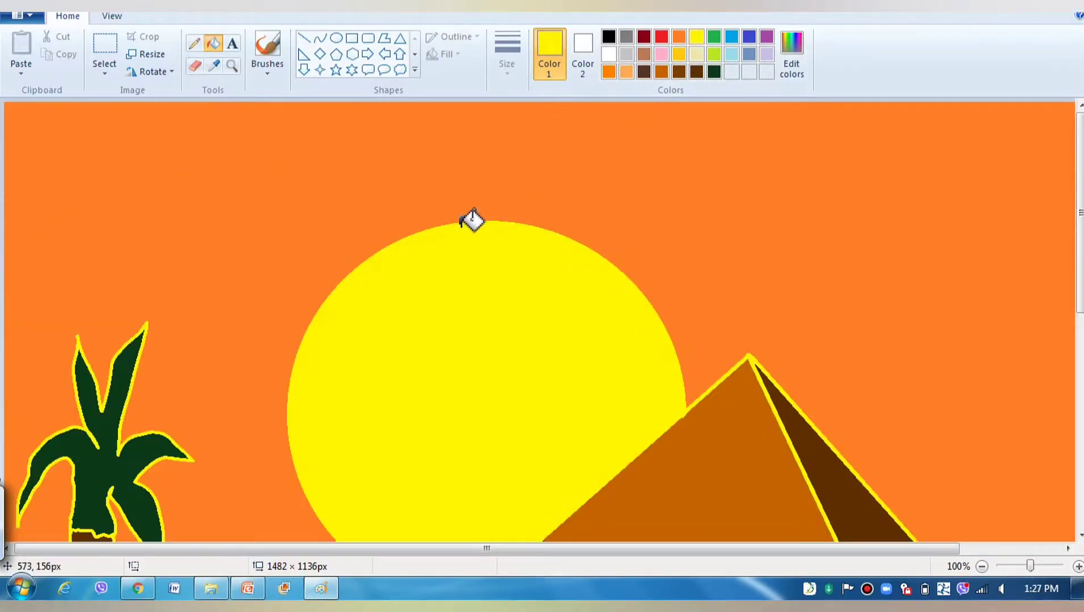
key("ctrl+z")
scroll(671, 297, "down", 1, "ctrl")
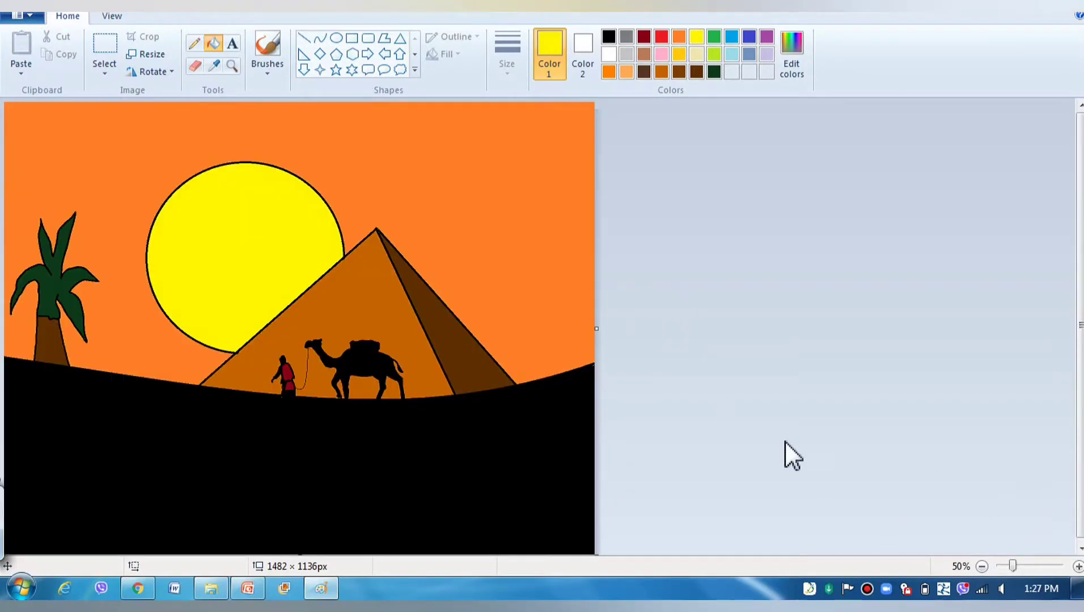
Draw gold pencil streaks of light on the black ground beneath the camel, and undo the extra streaks around the man's feet.
scroll(733, 457, "up", 1, "ctrl")
scroll(734, 457, "down", 4)
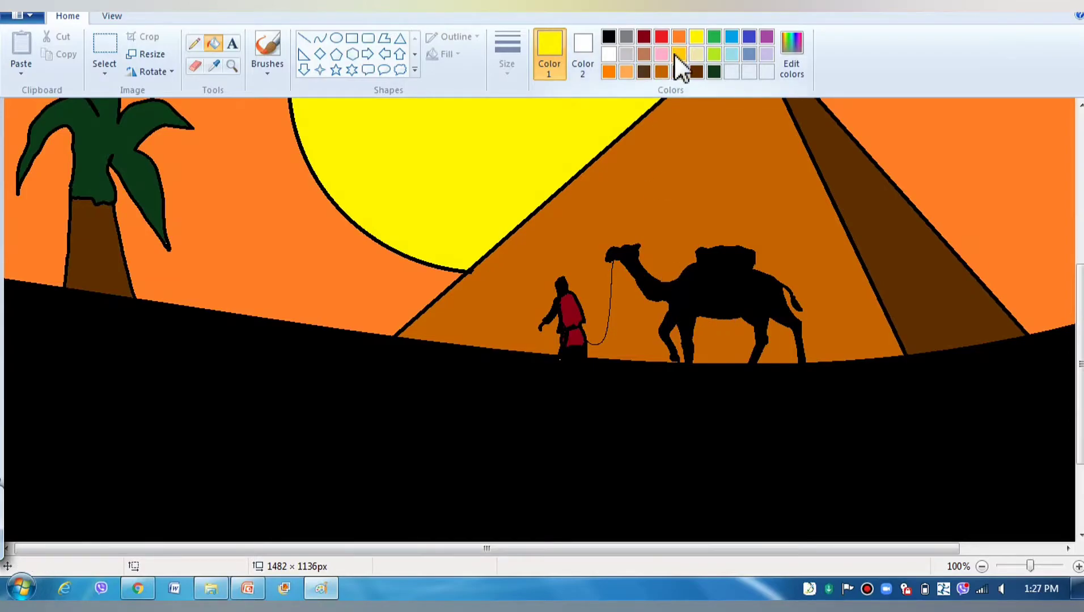
left_click(194, 43)
mouse_move(763, 403)
left_mouse_down()
mouse_move(588, 358)
mouse_move(720, 390)
mouse_move(633, 363)
mouse_move(801, 374)
mouse_move(726, 366)
mouse_move(789, 374)
mouse_move(782, 365)
mouse_move(900, 358)
mouse_move(891, 351)
mouse_move(930, 370)
left_mouse_up()
mouse_move(564, 363)
left_mouse_down()
mouse_move(430, 344)
mouse_move(600, 362)
mouse_move(541, 365)
left_mouse_up()
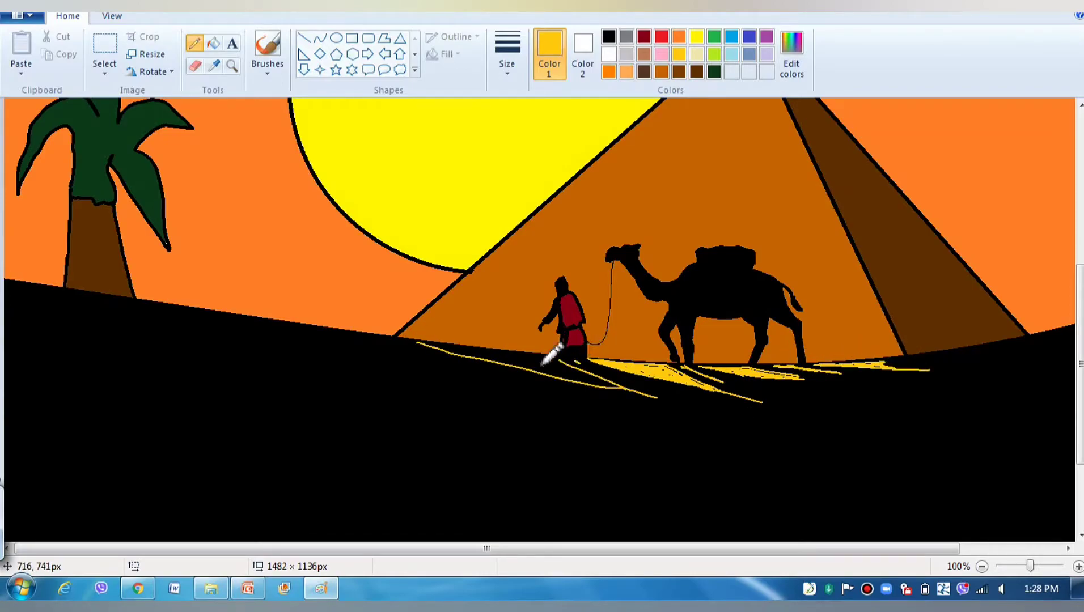
key("ctrl+z")
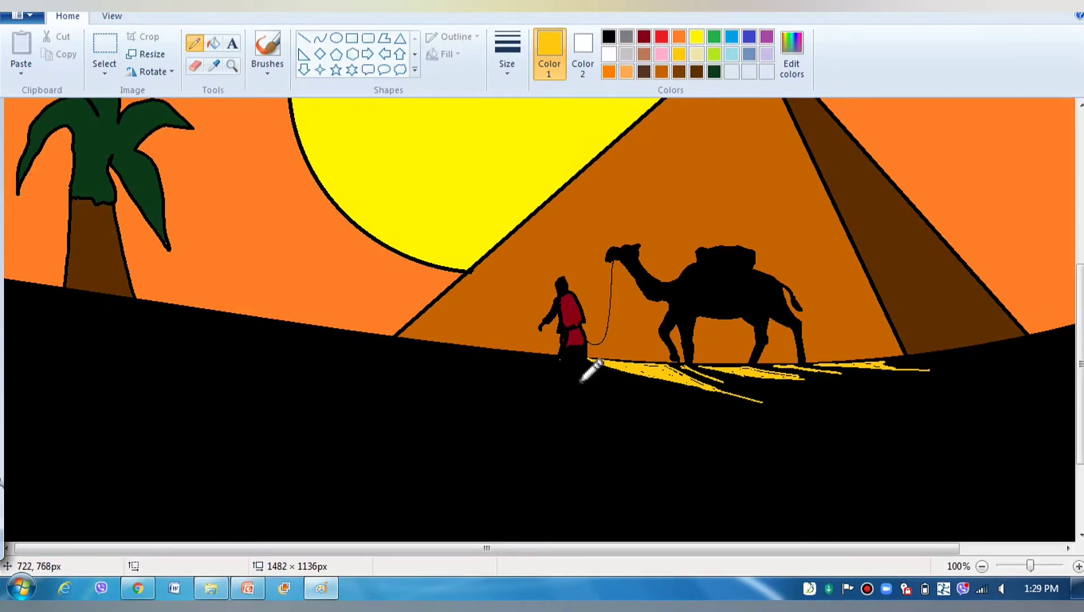
Draw gold pencil streaks behind the man's feet and fill the patch of ground between him and the camel with gold.
left_click_drag(574, 377, 677, 415)
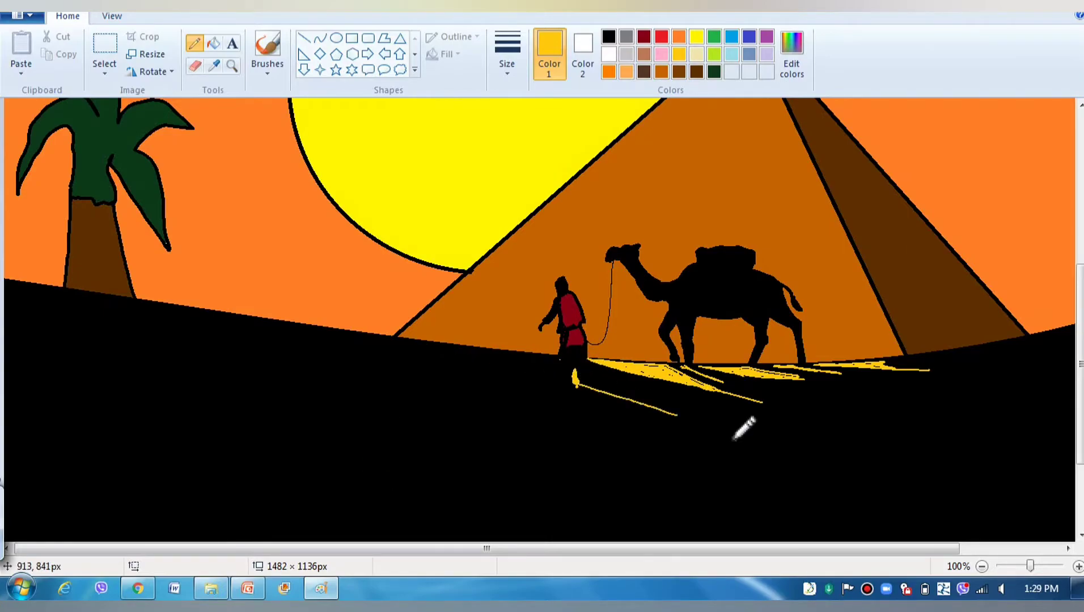
left_click_drag(573, 376, 629, 405)
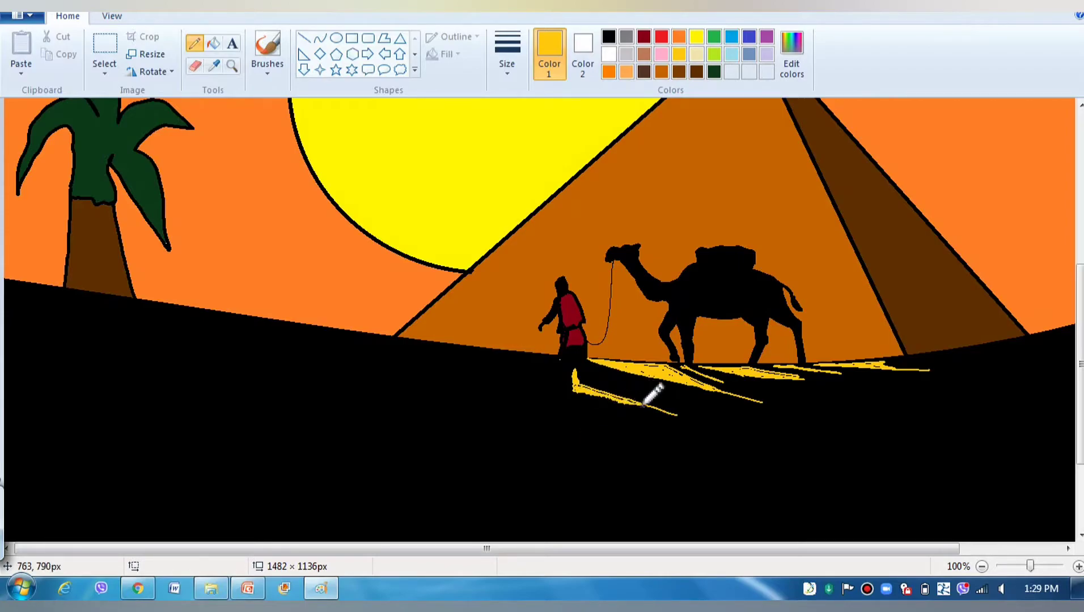
left_click(213, 43)
left_click(617, 367)
Outline a tapering strip of light from the pyramid's left base to the man's feet and fill it with gold.
left_click(194, 43)
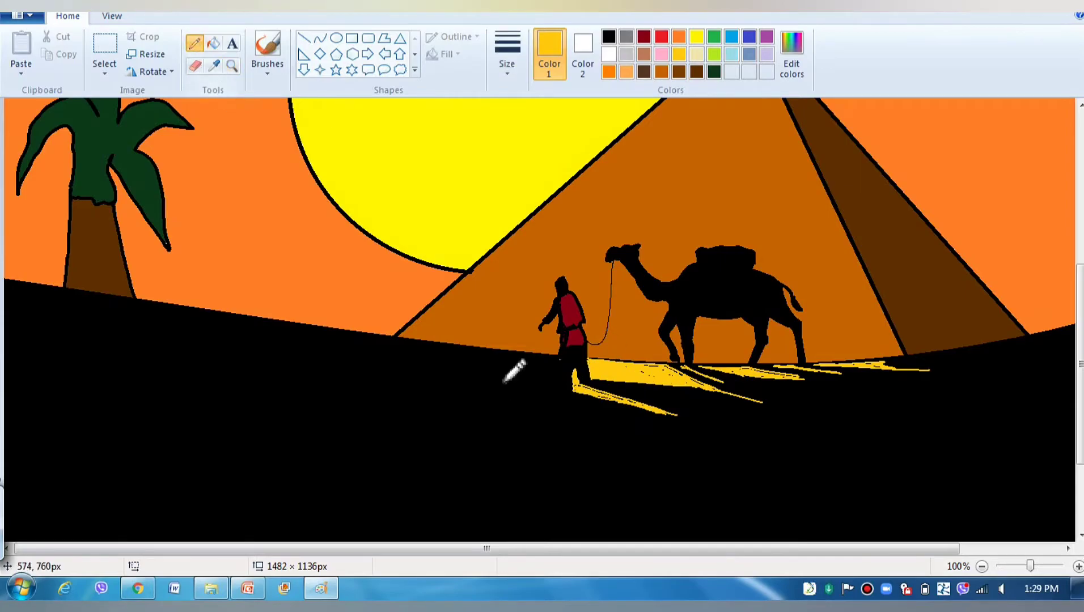
mouse_move(558, 373)
left_mouse_down()
mouse_move(377, 335)
mouse_move(556, 355)
left_mouse_up()
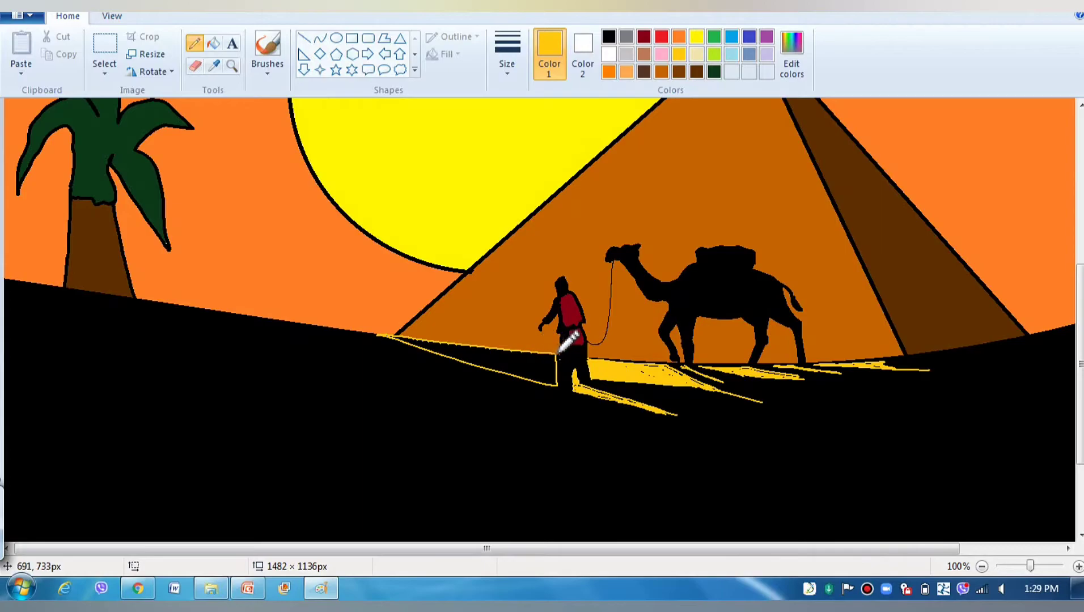
left_click(214, 43)
left_click(542, 371)
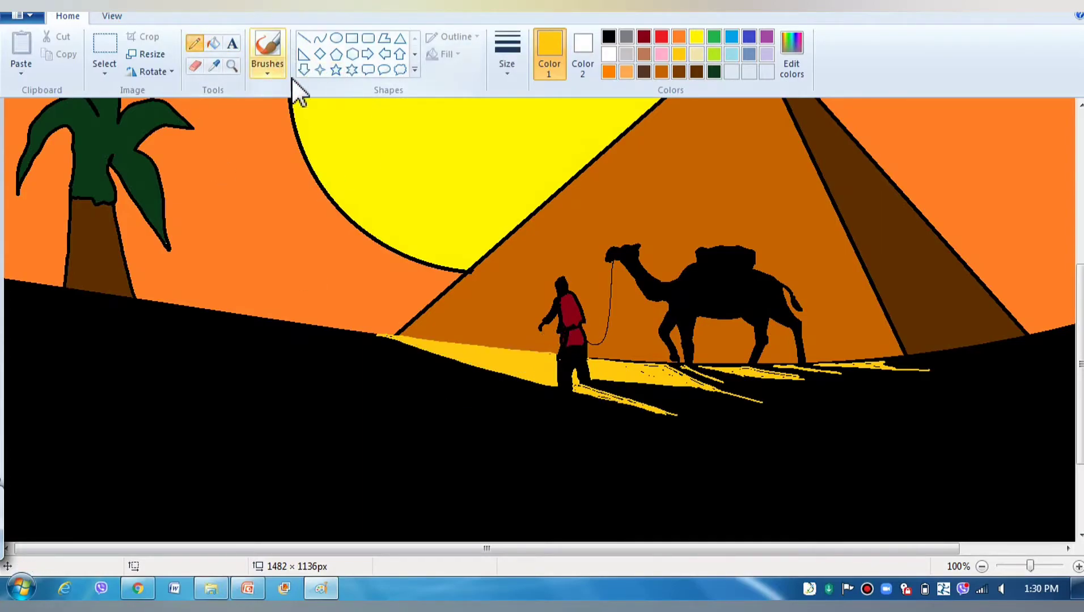
Paint a thick gold brush line along the dune ridge from the left edge past the palm to the pyramid's base.
left_click(267, 47)
left_click(508, 51)
left_click(544, 98)
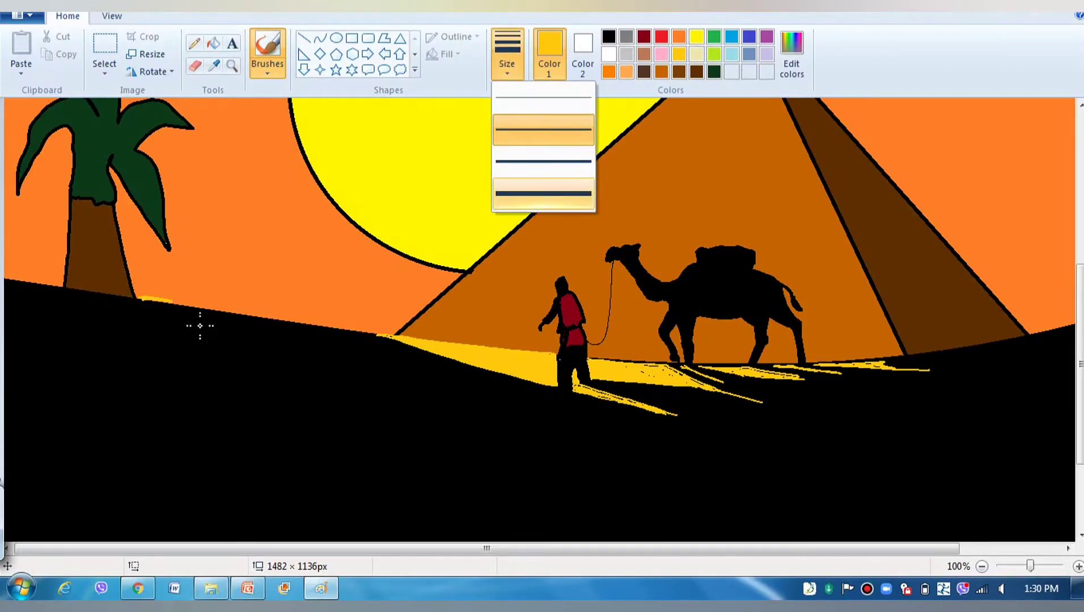
left_click_drag(277, 316, 349, 330)
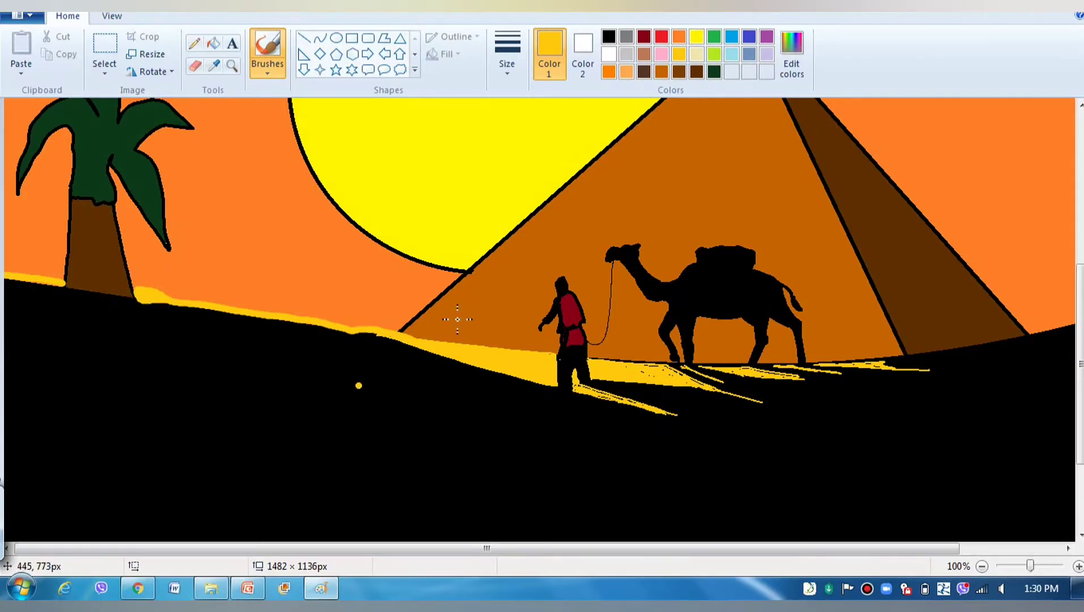
Add yellow pencil highlights along the left edges of the camel and man and along the rope between them.
scroll(497, 395, "down", 1, "ctrl")
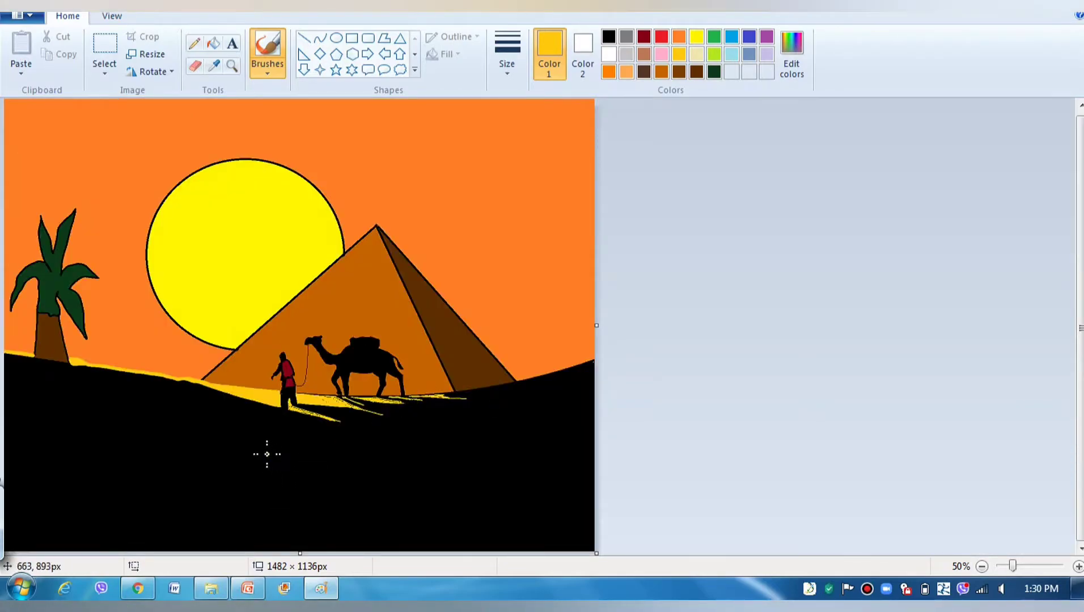
scroll(269, 455, "up", 1)
left_click(696, 38)
left_click_drag(607, 358, 621, 354)
left_click_drag(682, 379, 695, 369)
left_click_drag(738, 425, 751, 429)
left_click_drag(682, 448, 685, 477)
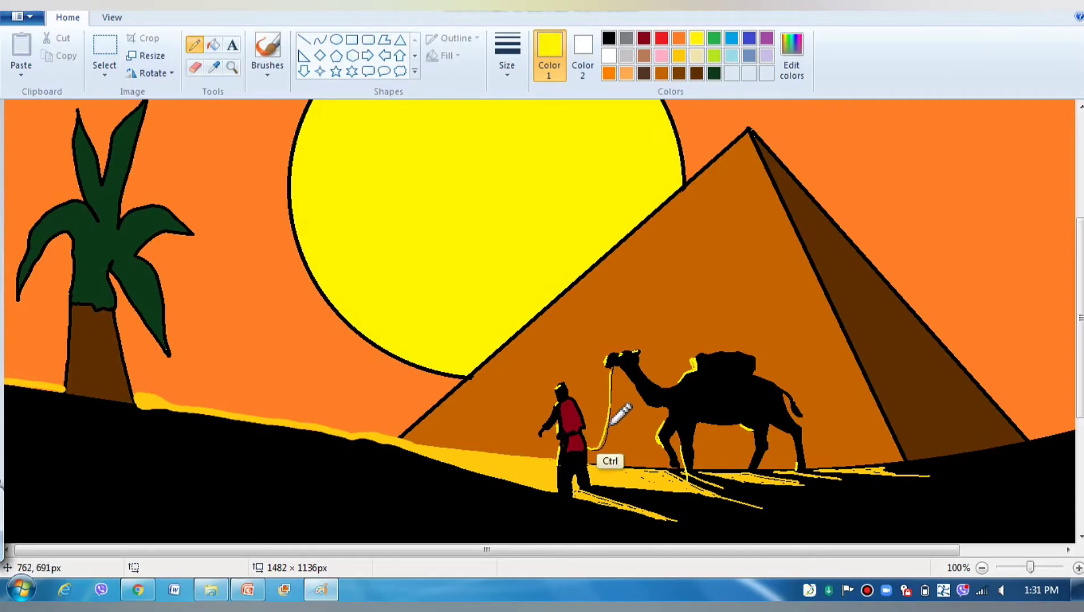
left_click_drag(624, 368, 606, 434)
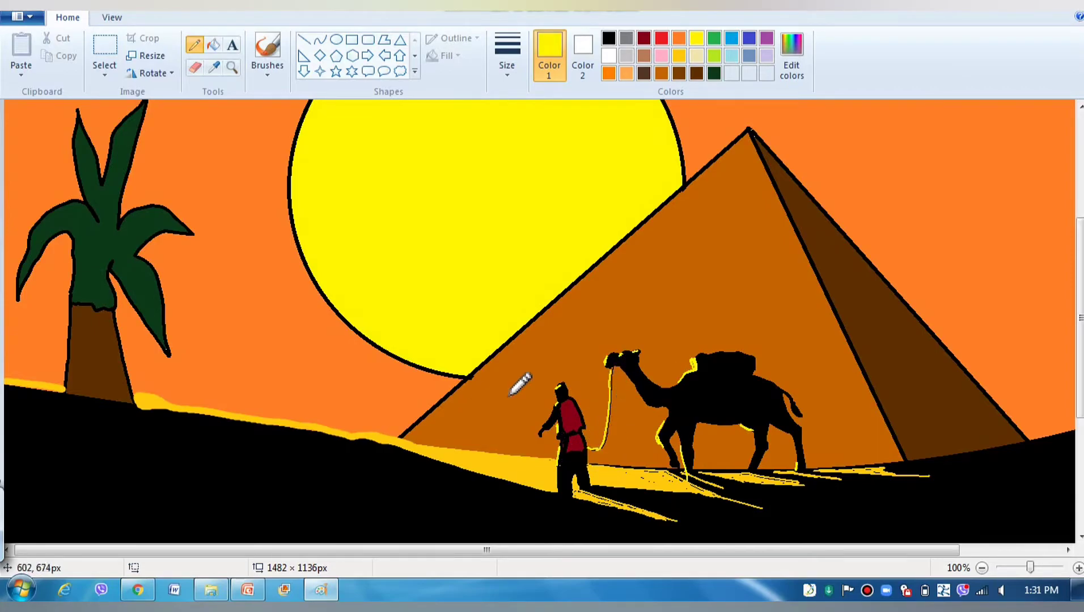
Draw rows of thin brown horizontal pencil lines across the pyramid's left face, from its base up to the upper part.
scroll(592, 352, "down", 1, "ctrl")
scroll(605, 261, "down", 1, "ctrl")
scroll(440, 259, "up", 1, "ctrl")
scroll(358, 307, "up", 1, "ctrl")
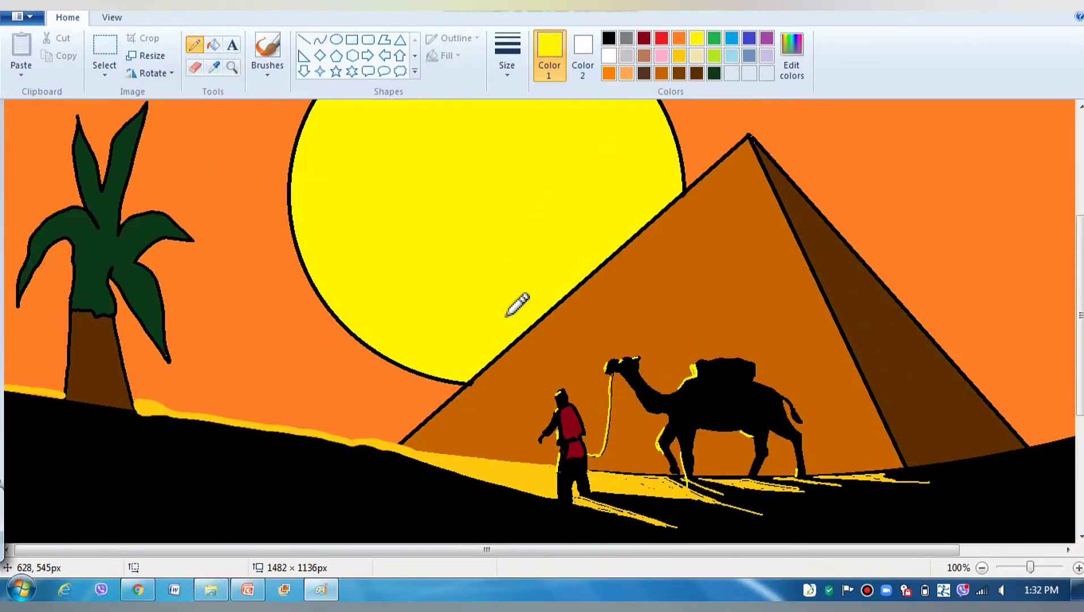
left_click(662, 74)
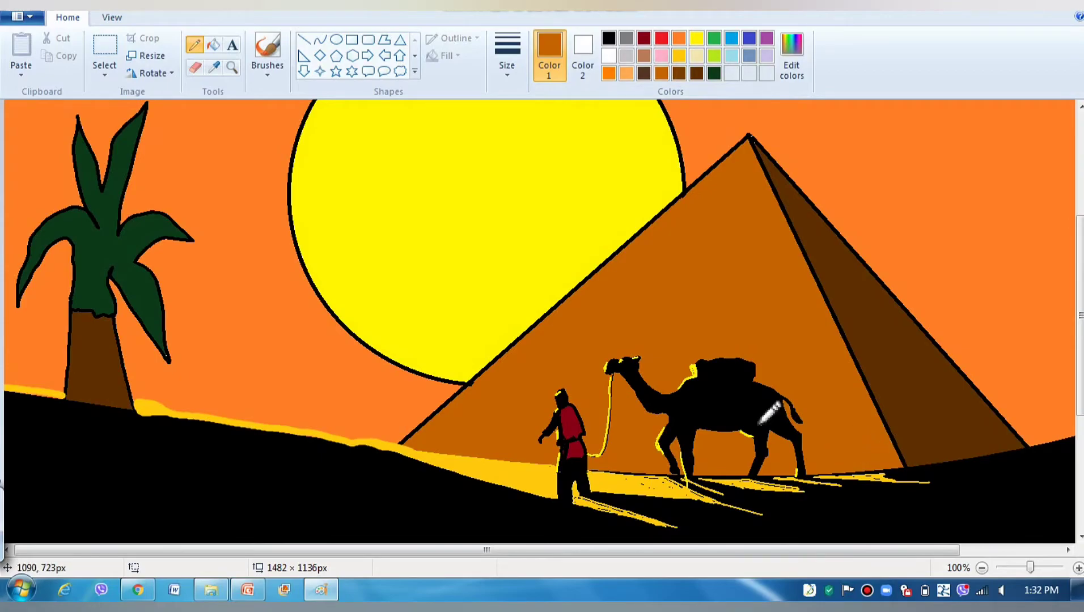
left_click(679, 74)
mouse_move(821, 452)
left_mouse_down()
mouse_move(788, 456)
mouse_move(814, 454)
left_mouse_up()
left_click_drag(703, 457, 737, 457)
left_click_drag(430, 442, 496, 449)
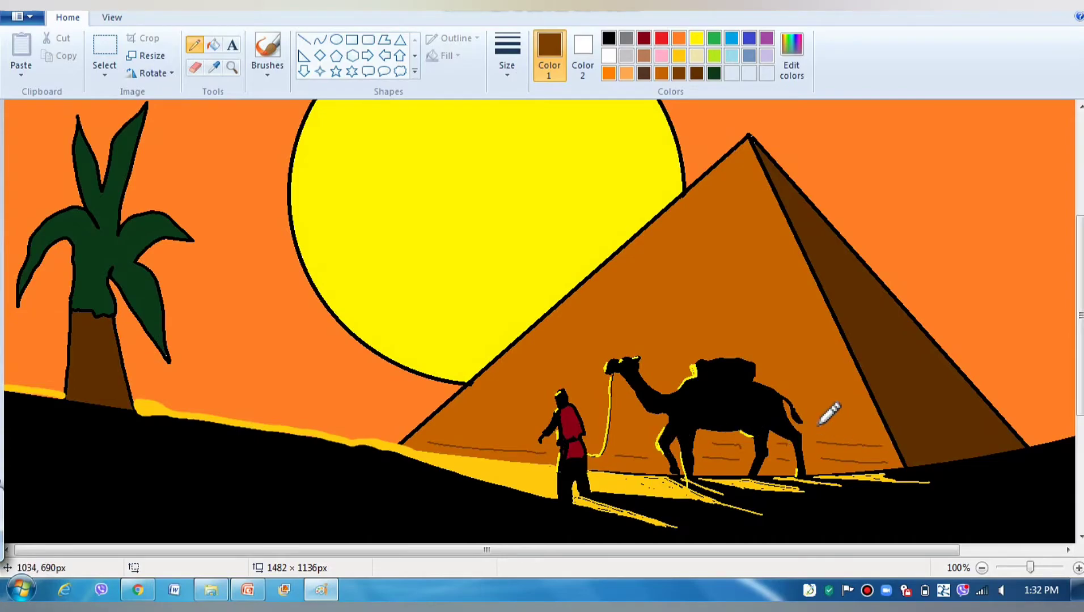
mouse_move(468, 426)
left_mouse_down()
mouse_move(500, 427)
mouse_move(512, 412)
mouse_move(634, 417)
mouse_move(524, 391)
mouse_move(547, 390)
left_mouse_up()
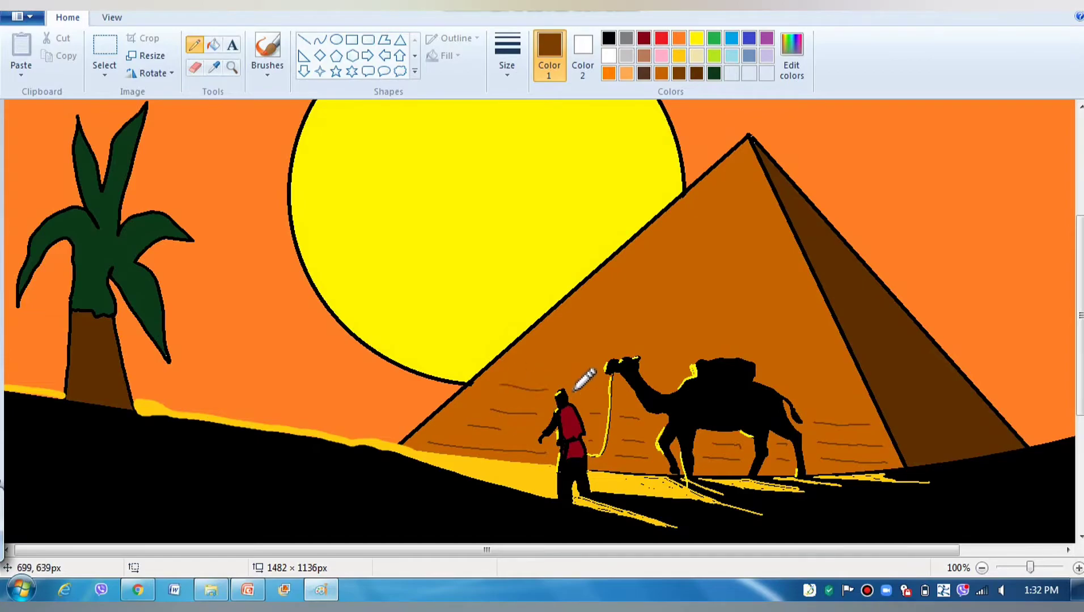
left_click_drag(775, 378, 848, 384)
left_click_drag(656, 374, 675, 375)
left_click_drag(541, 347, 687, 357)
left_click_drag(569, 329, 828, 341)
mouse_move(580, 309)
left_mouse_down()
mouse_move(819, 322)
mouse_move(602, 286)
left_mouse_up()
left_click_drag(744, 285, 793, 290)
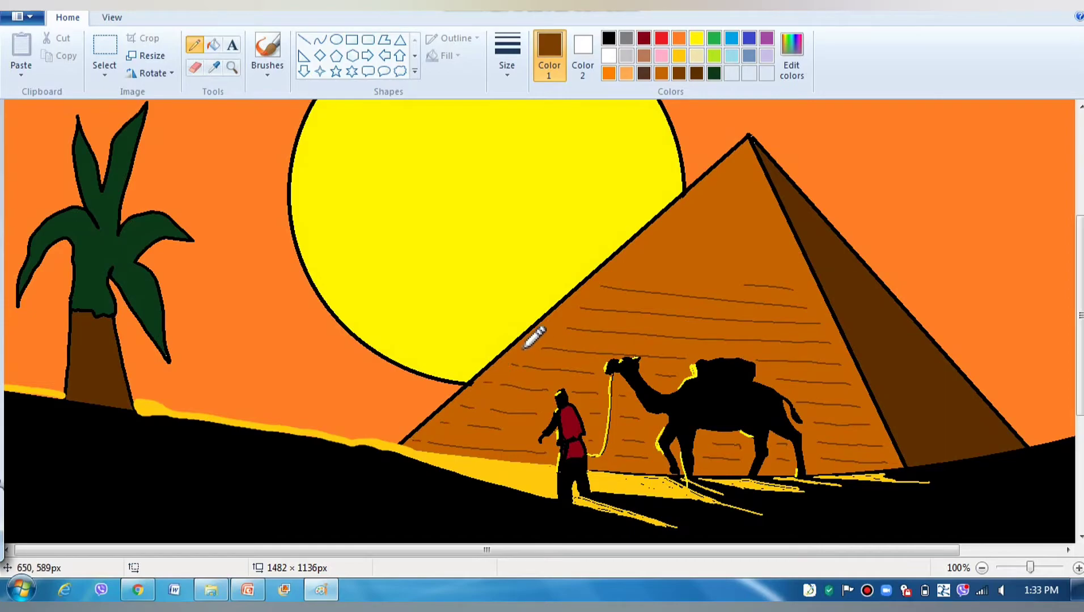
Draw a jagged brown crack near the top of the pyramid's left face and short brick joints between the horizontal lines.
mouse_move(727, 291)
left_mouse_down()
mouse_move(793, 242)
mouse_move(756, 266)
mouse_move(797, 243)
mouse_move(764, 270)
mouse_move(789, 264)
left_mouse_up()
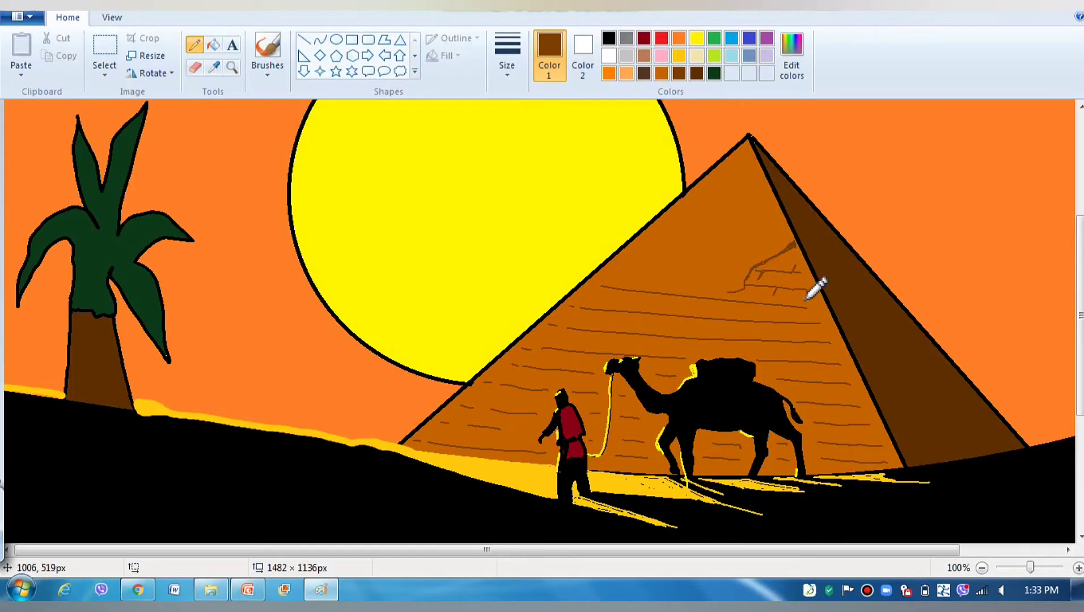
left_click_drag(755, 307, 749, 317)
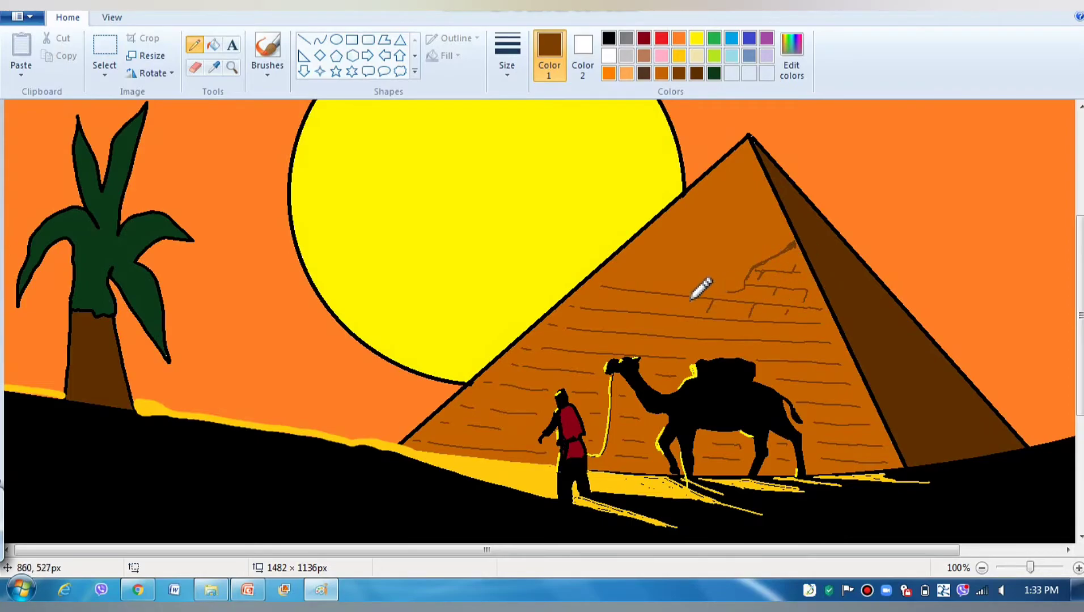
left_click_drag(644, 294, 639, 306)
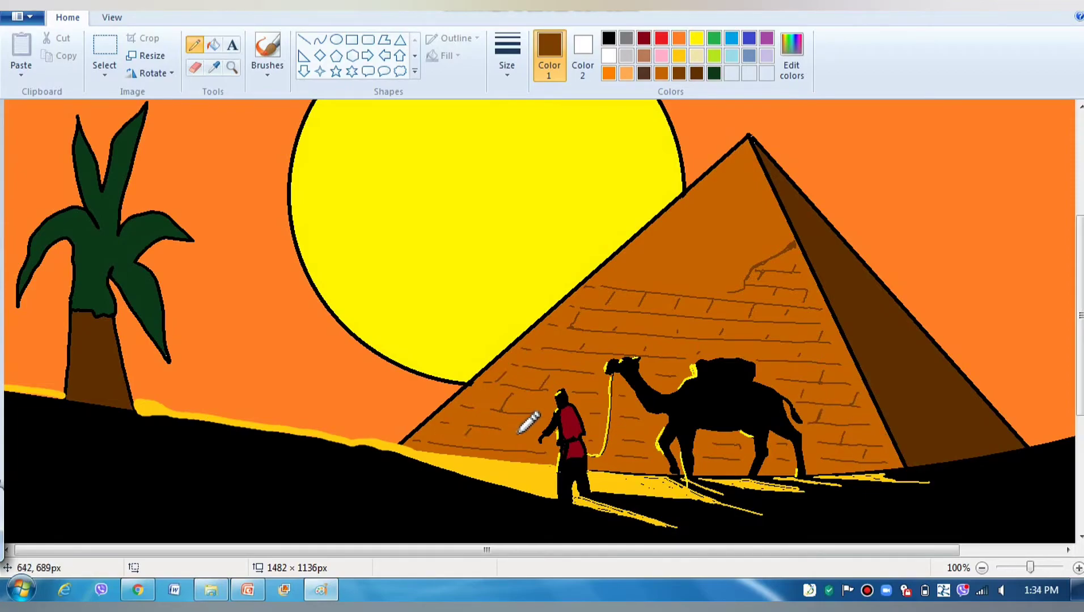
Draw black brick lines and a crack on the pyramid's right face, plus a small plant on the dune ridge.
left_click(713, 73)
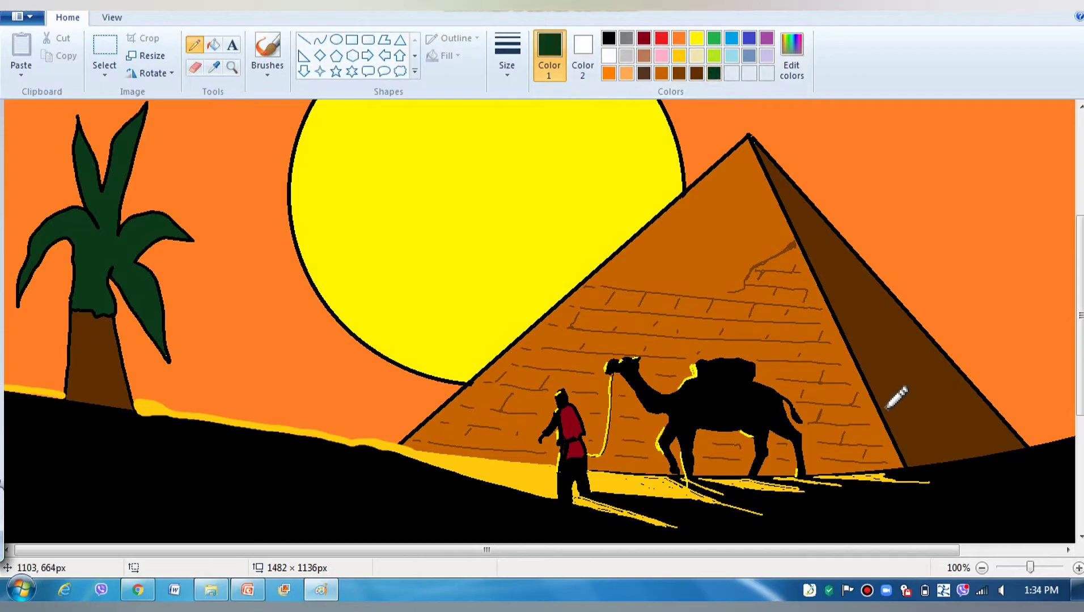
left_click(608, 38)
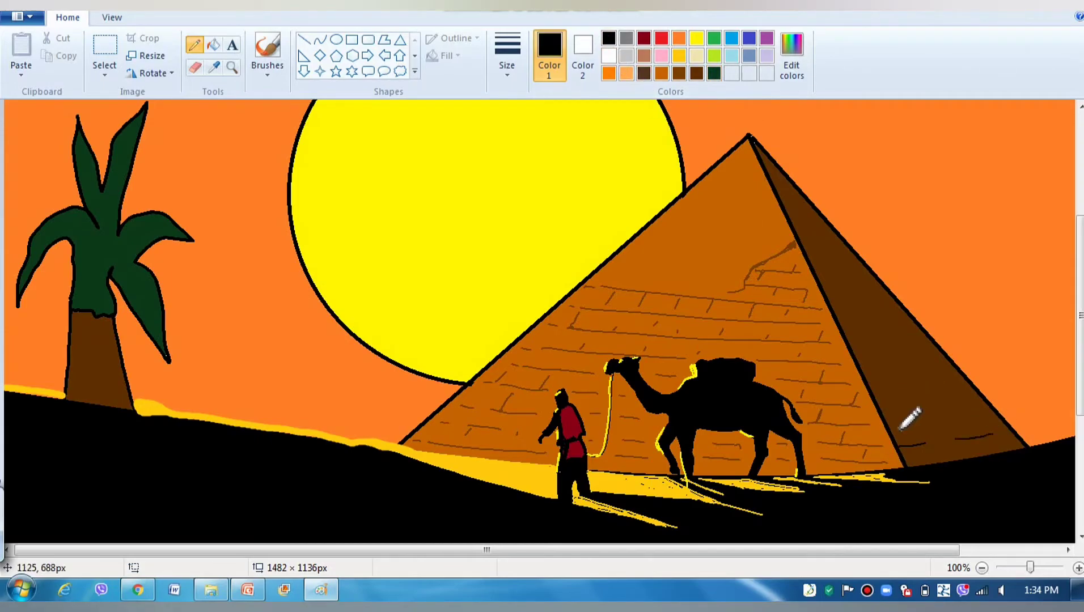
left_click_drag(883, 404, 912, 402)
left_click_drag(907, 363, 933, 361)
left_click_drag(853, 322, 882, 321)
left_click_drag(829, 285, 860, 285)
mouse_move(821, 269)
left_mouse_down()
mouse_move(843, 267)
mouse_move(843, 248)
left_mouse_up()
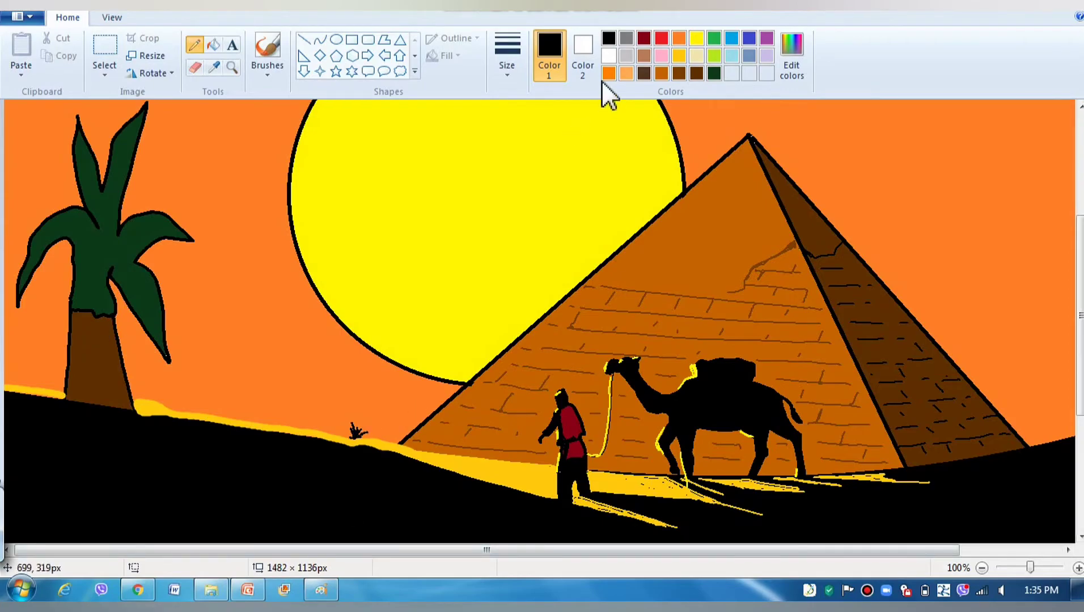
Shade the large palm with black pencil strokes, adding bark texture to the trunk and veins to the leaves.
left_click(507, 56)
left_click(543, 175)
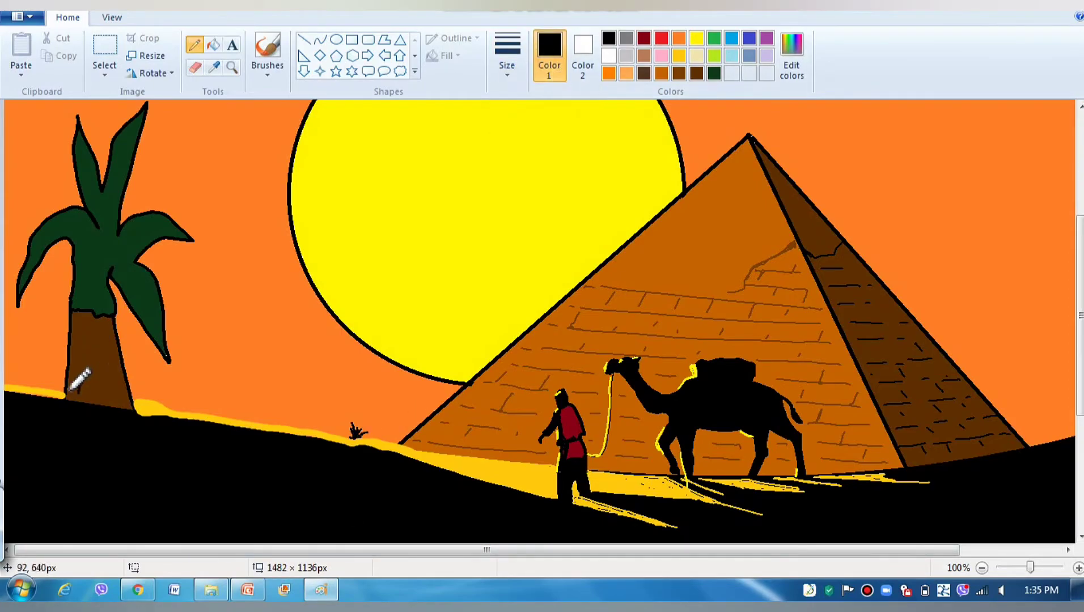
mouse_move(70, 390)
left_mouse_down()
mouse_move(165, 223)
mouse_move(90, 206)
mouse_move(91, 310)
mouse_move(66, 396)
mouse_move(82, 337)
mouse_move(74, 306)
mouse_move(73, 332)
left_mouse_up()
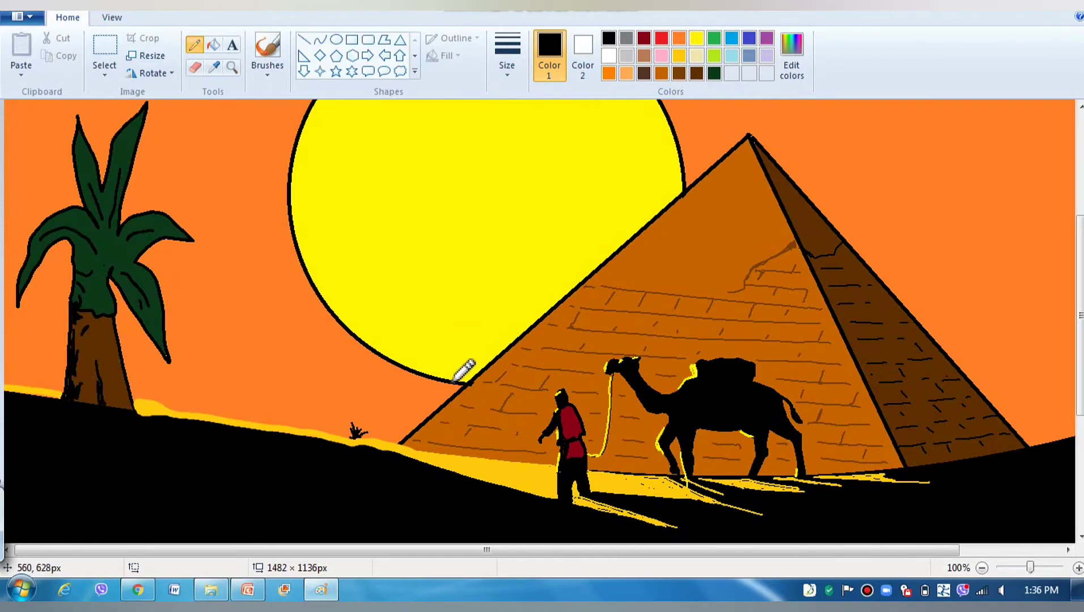
Draw a tall palm and a smaller one in black on the dune at the right of the pyramid.
scroll(257, 394, "down", 1)
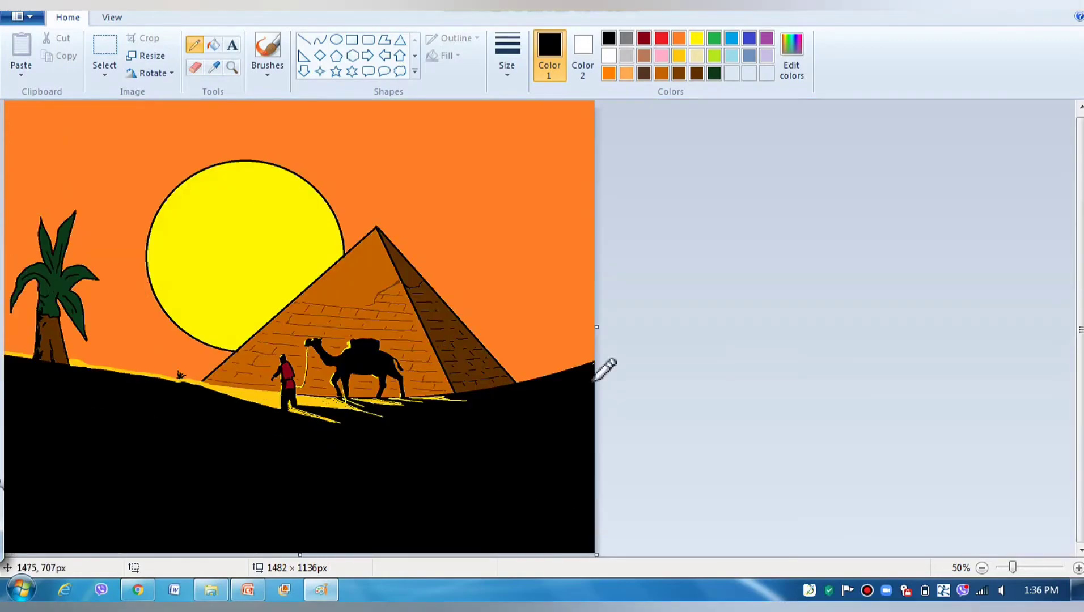
mouse_move(550, 296)
left_mouse_down()
mouse_move(566, 335)
mouse_move(564, 310)
mouse_move(526, 322)
mouse_move(579, 292)
mouse_move(558, 306)
left_mouse_up()
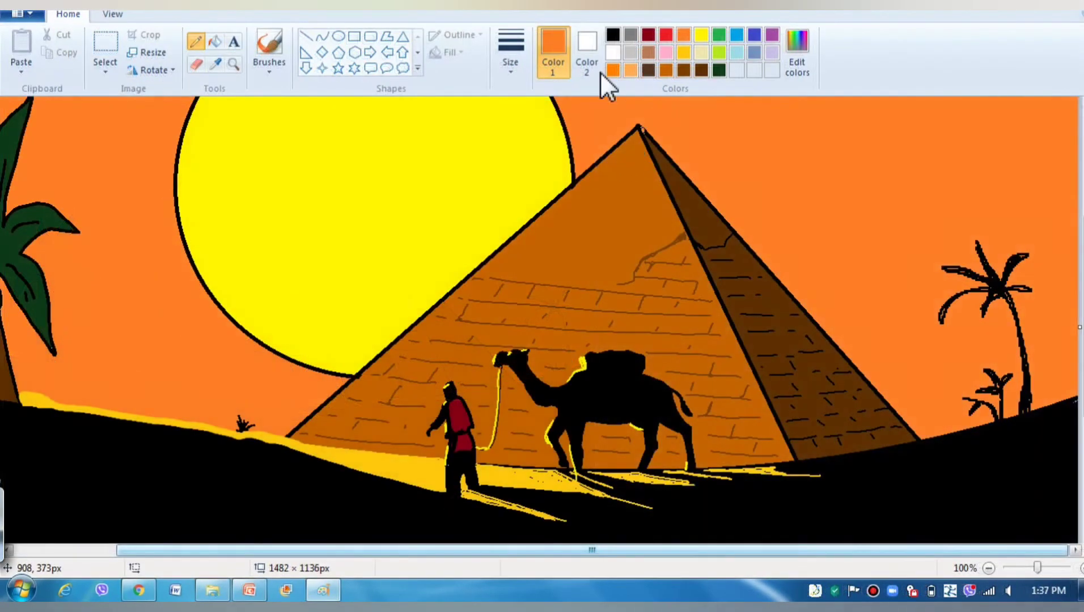
left_click(613, 35)
mouse_move(939, 322)
left_mouse_down()
mouse_move(993, 291)
mouse_move(1026, 290)
left_mouse_up()
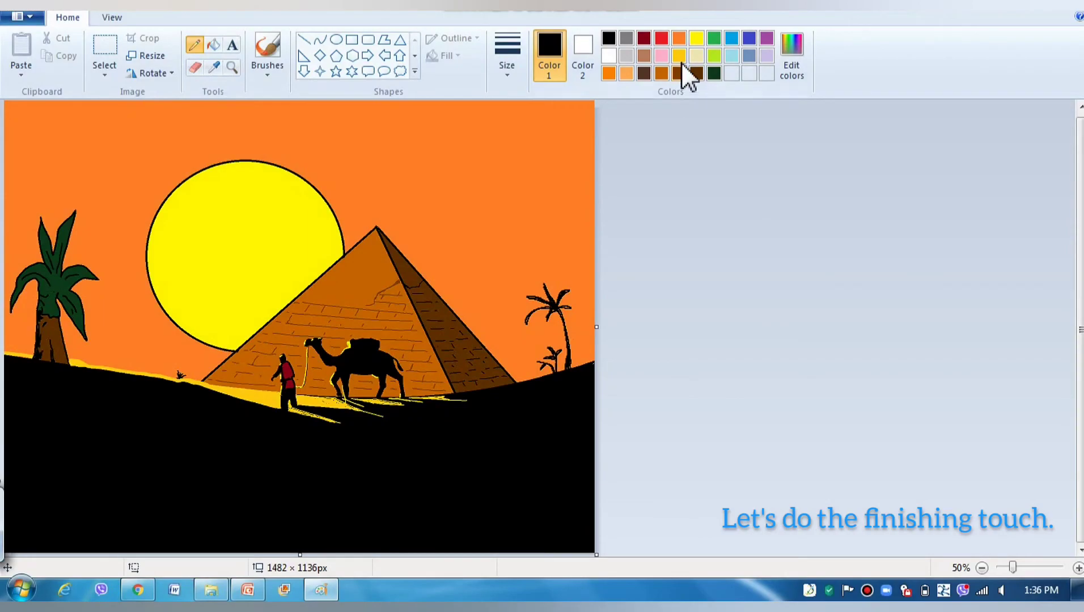
Sign the picture in orange in the lower-right corner of the black ground and underline the signature.
left_click(680, 73)
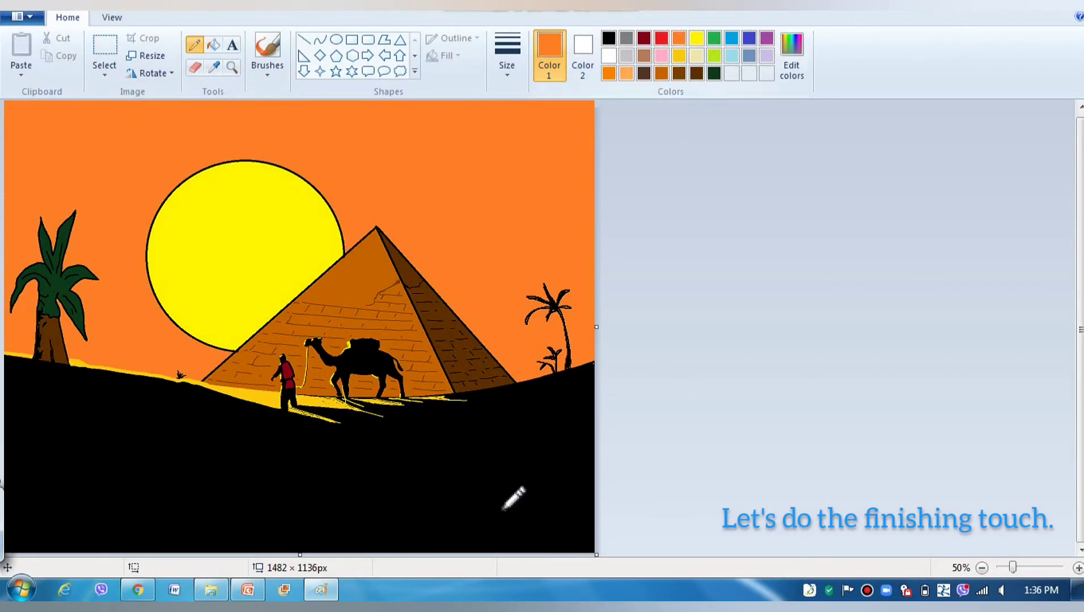
left_click_drag(492, 510, 481, 522)
left_click_drag(645, 557, 758, 576)
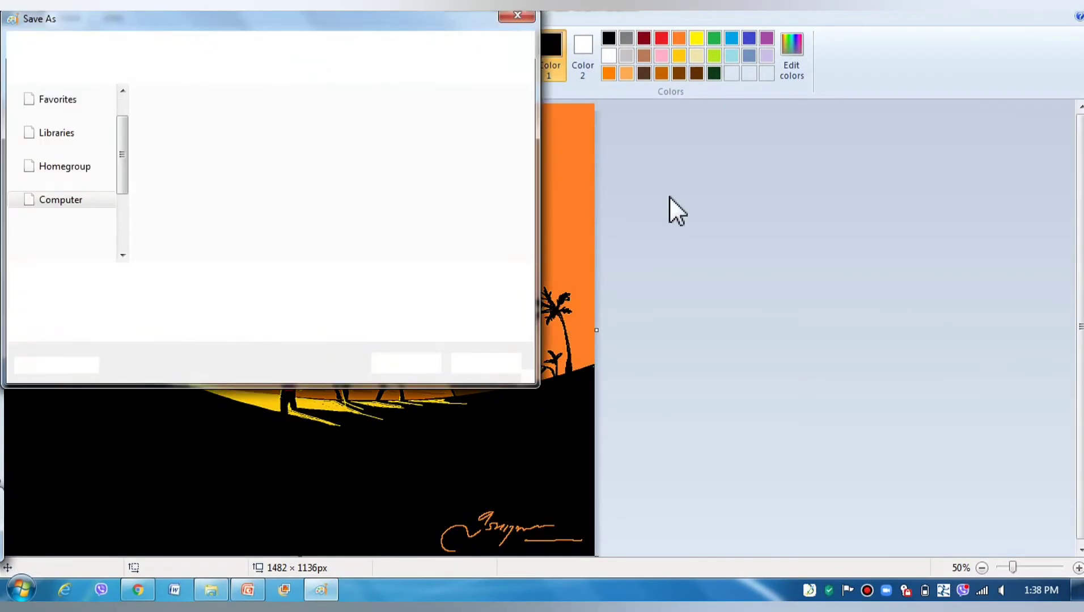
Save the drawing as Pyramid in JPEG format in the Digital Art folder on Local Disk (D:).
type("Pyramid")
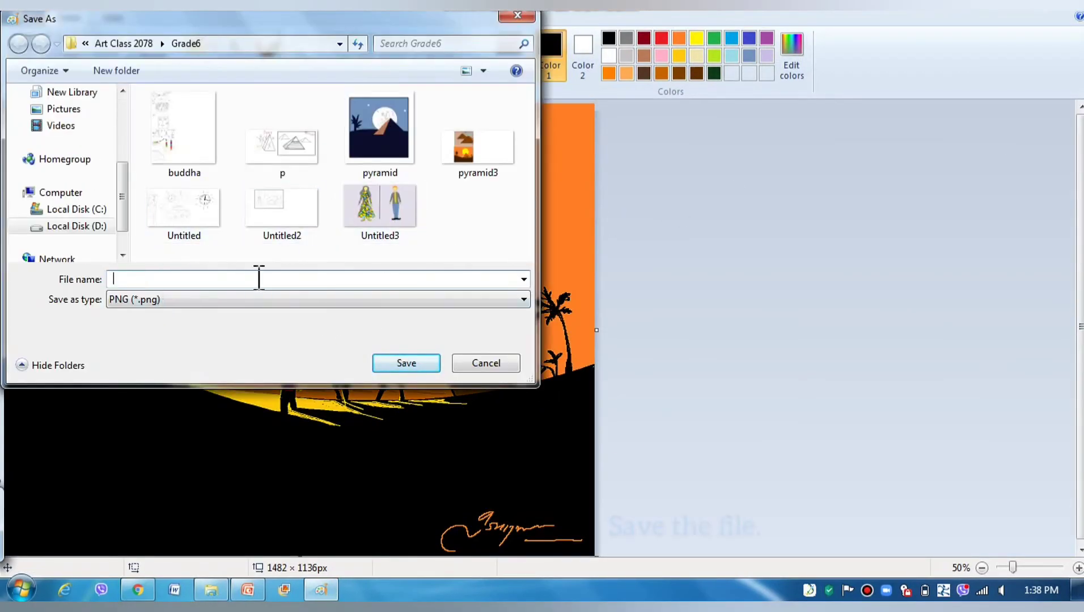
left_click(351, 300)
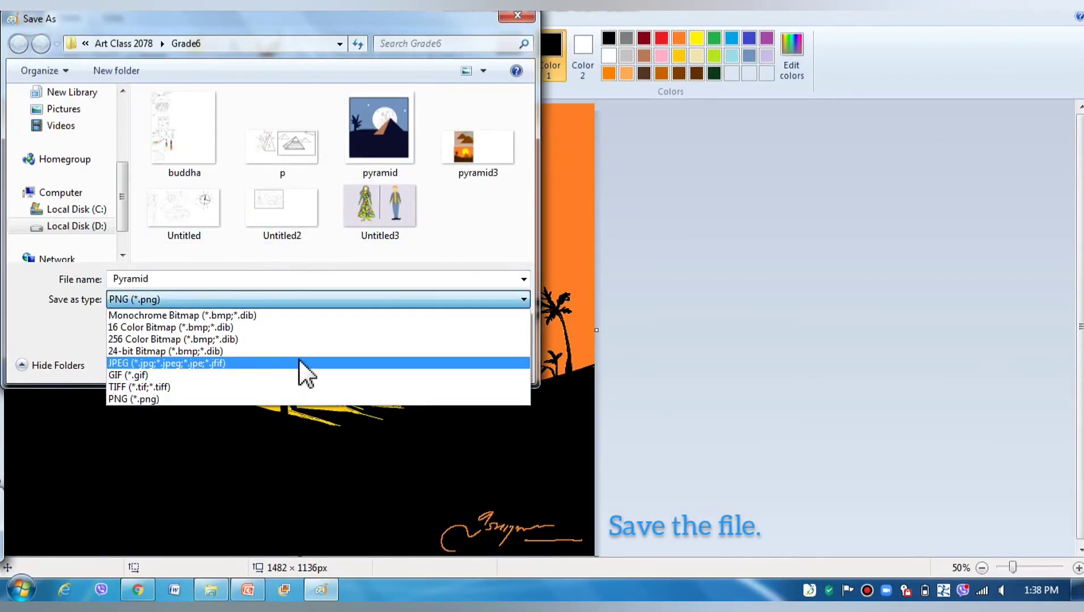
left_click(307, 366)
left_click(71, 209)
scroll(241, 209, "down", 1)
left_click(77, 226)
scroll(529, 243, "down", 5)
left_click(406, 363)
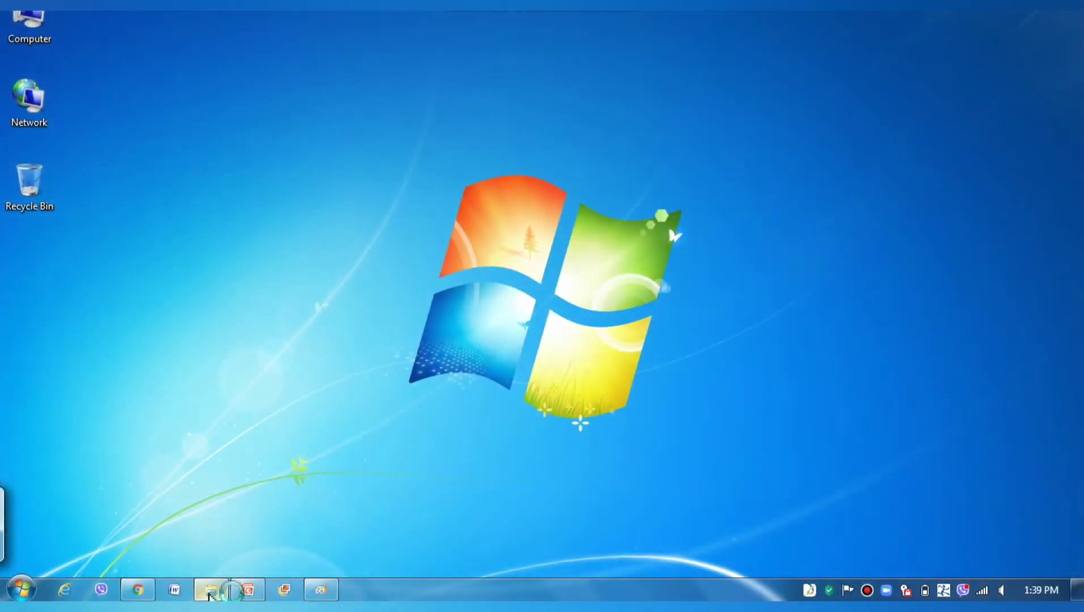
Switch to Windows Explorer, find the Pyramid image in the Digital Art folder on Local Disk (D:), and open it for viewing.
left_click(211, 592)
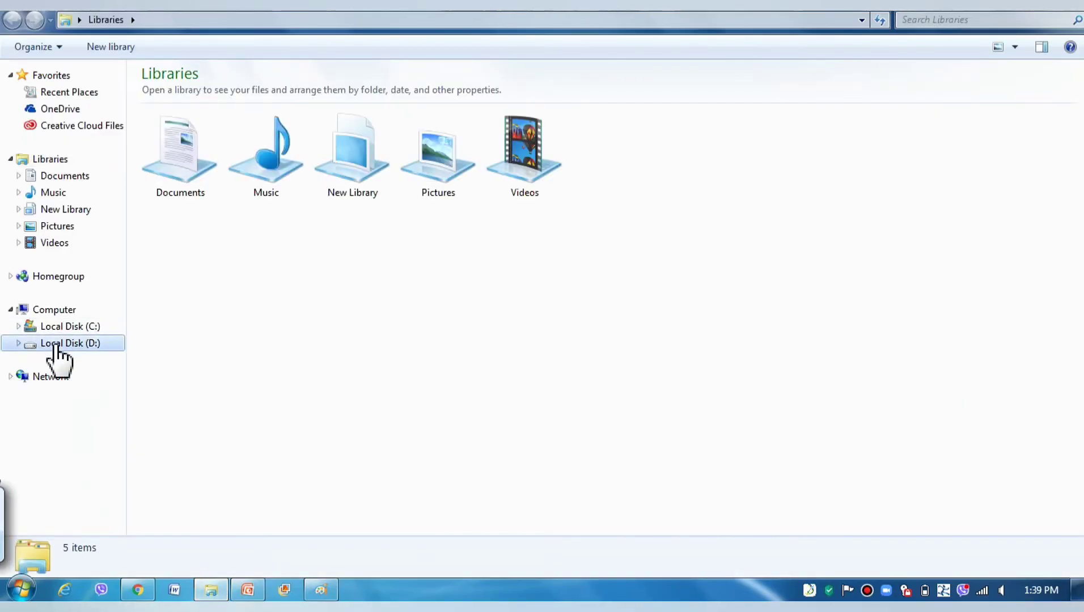
left_click(57, 343)
left_click(408, 371)
double_click(407, 367)
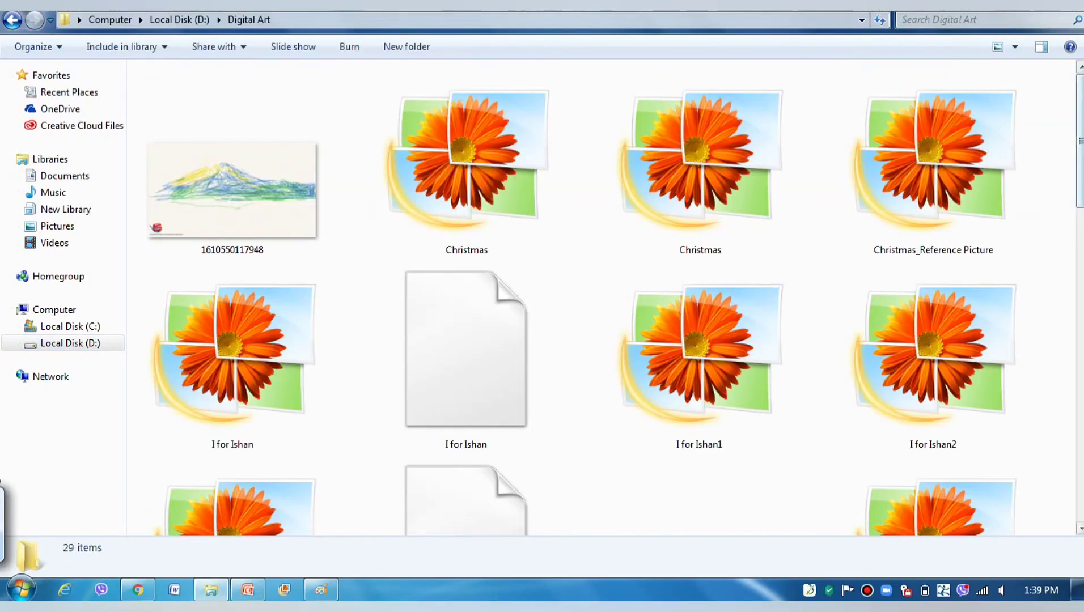
scroll(601, 295, "down", 3)
scroll(652, 219, "down", 6)
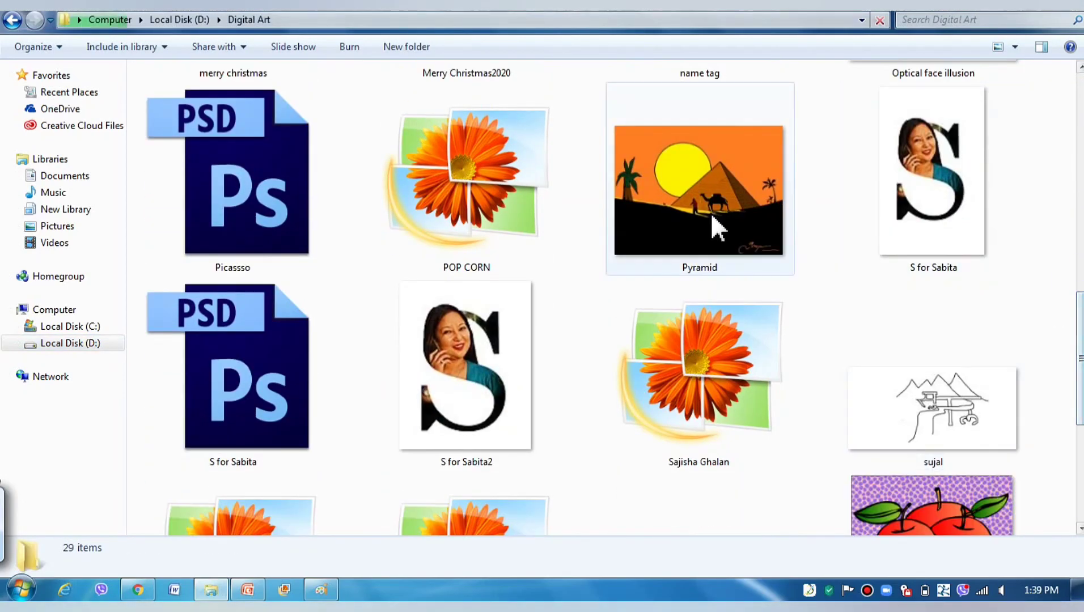
double_click(652, 219)
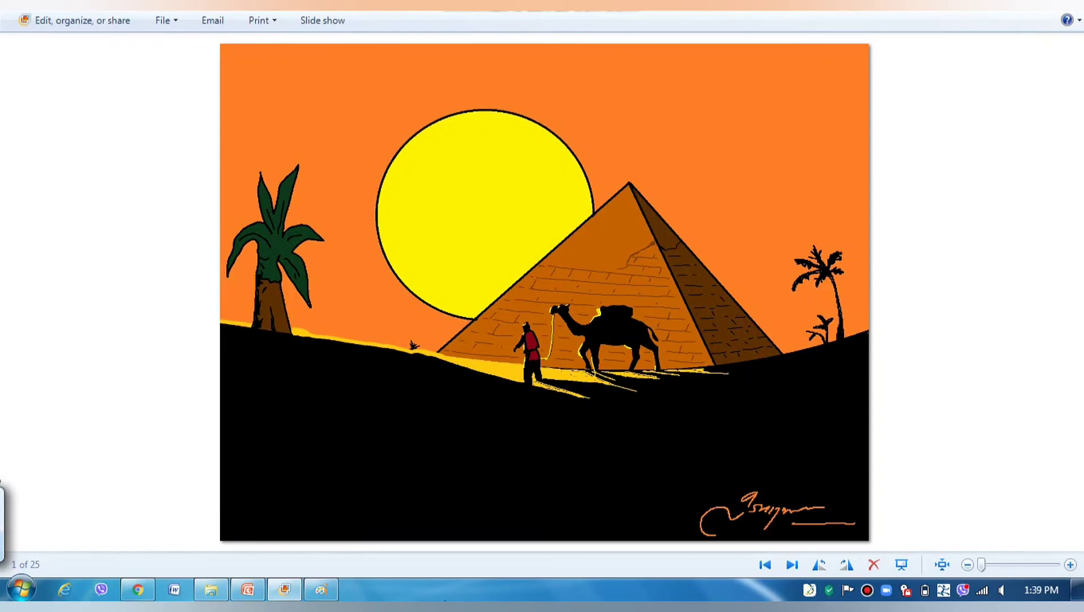